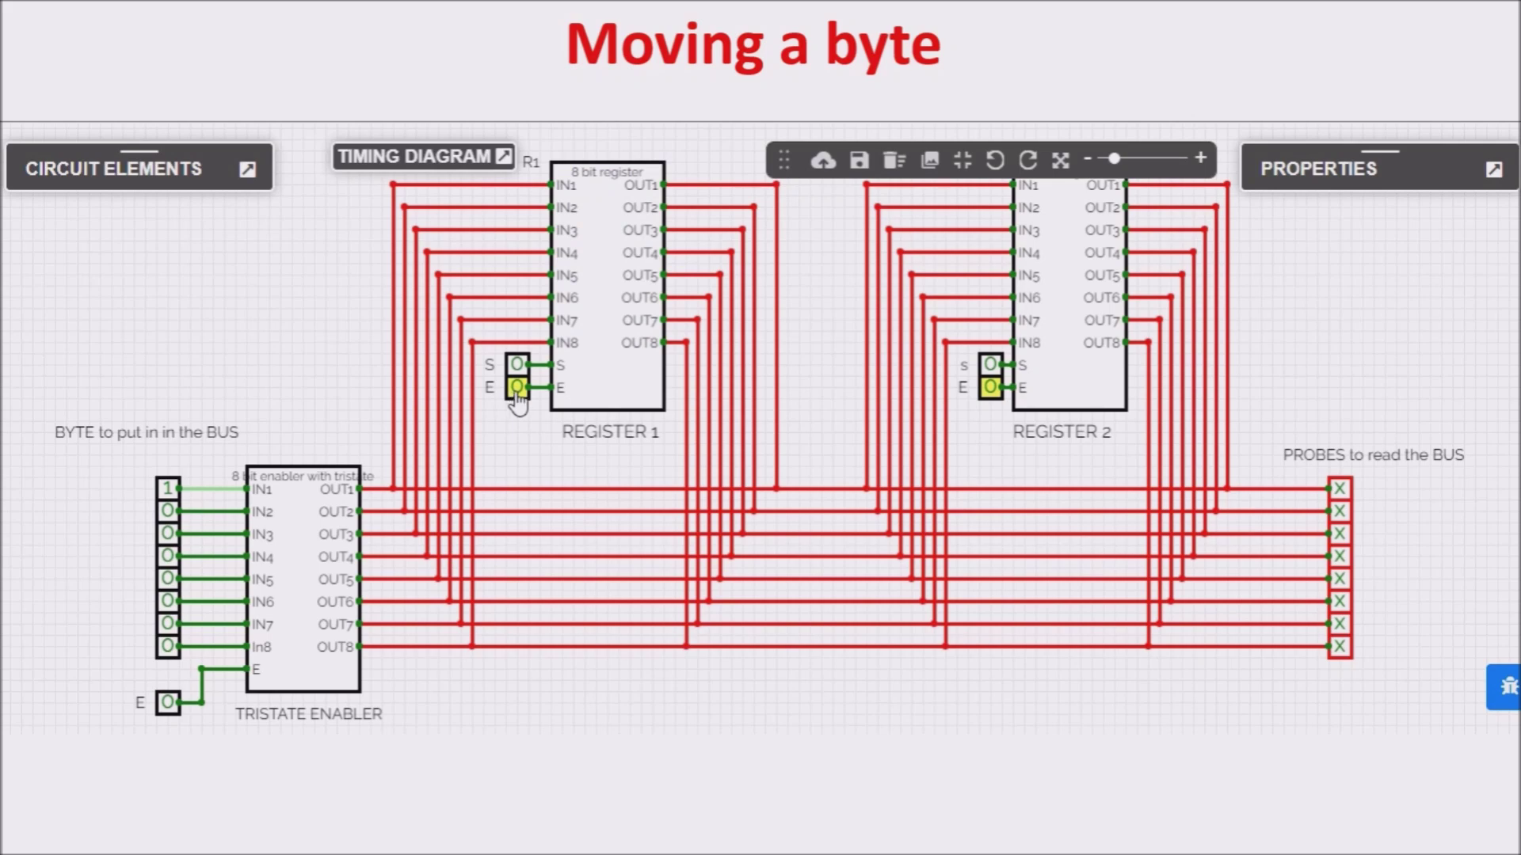
Step: Toggle Register 1's enable on then off, then enable Register 2 so all eight probes read 1
click(517, 388)
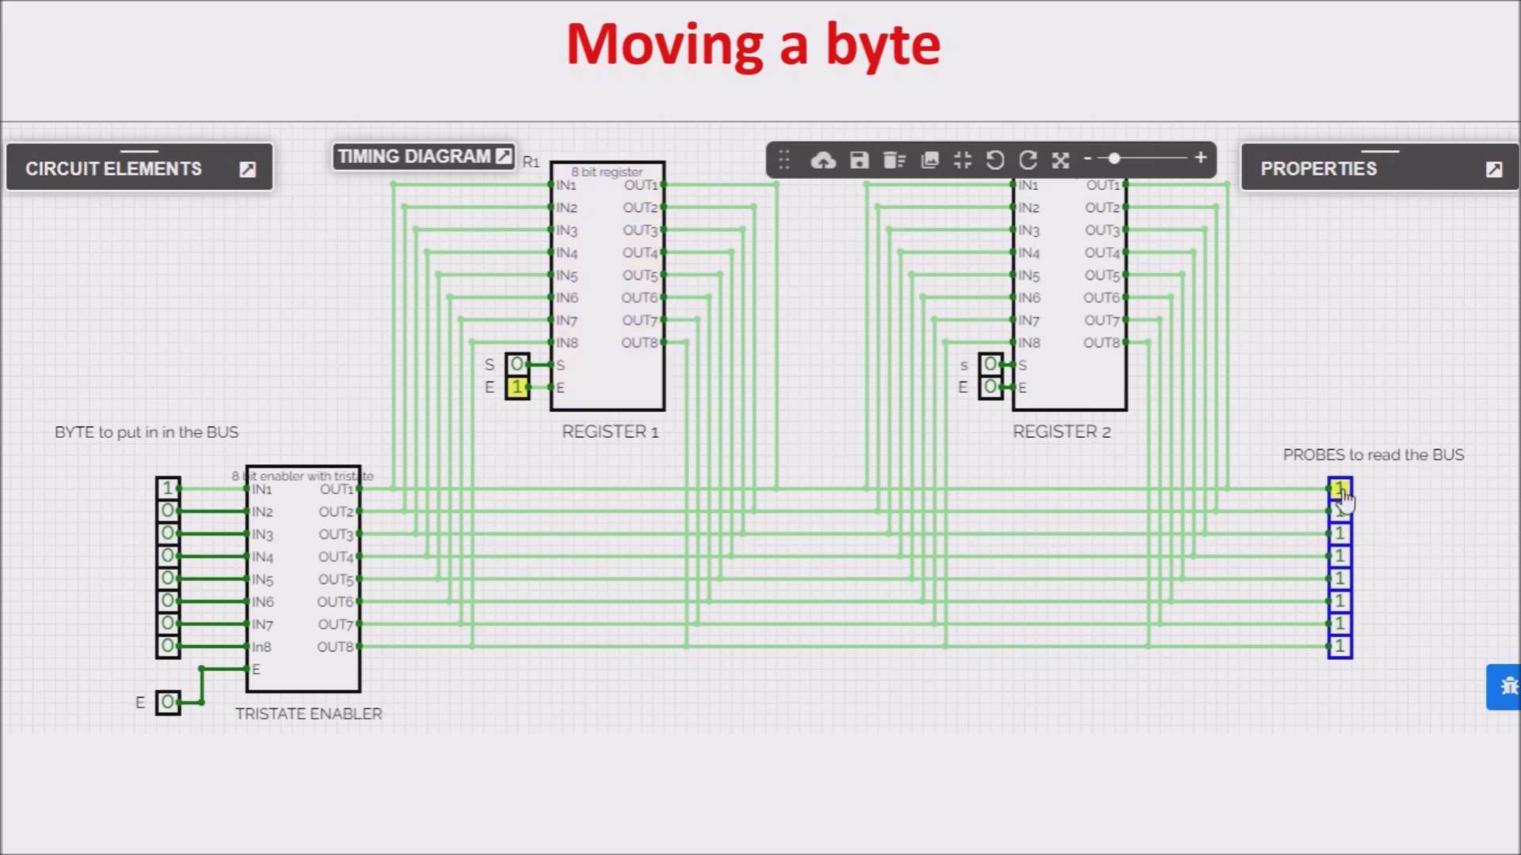
click(517, 388)
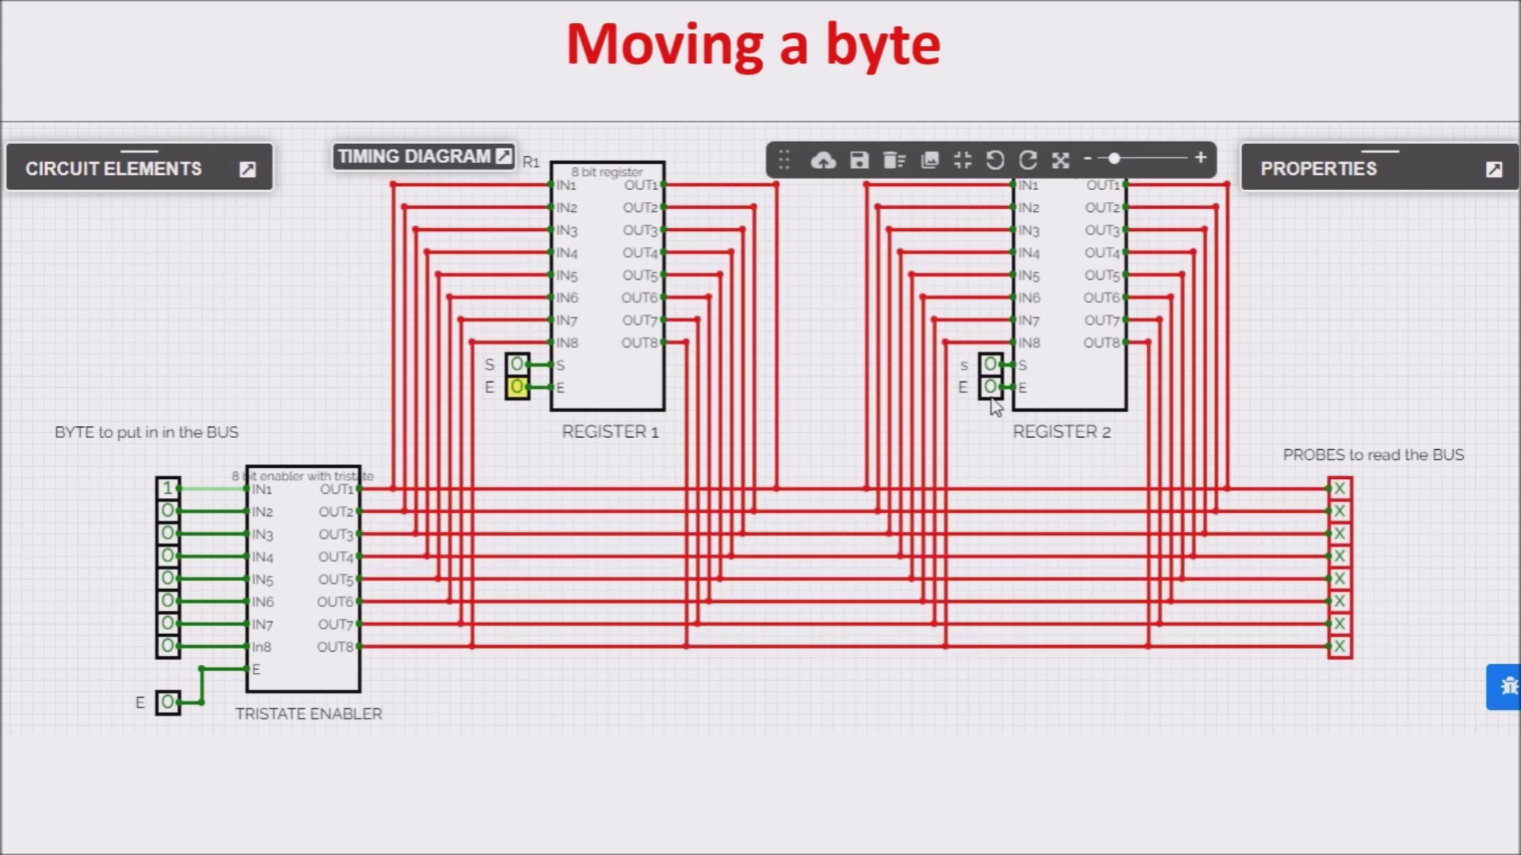
click(991, 390)
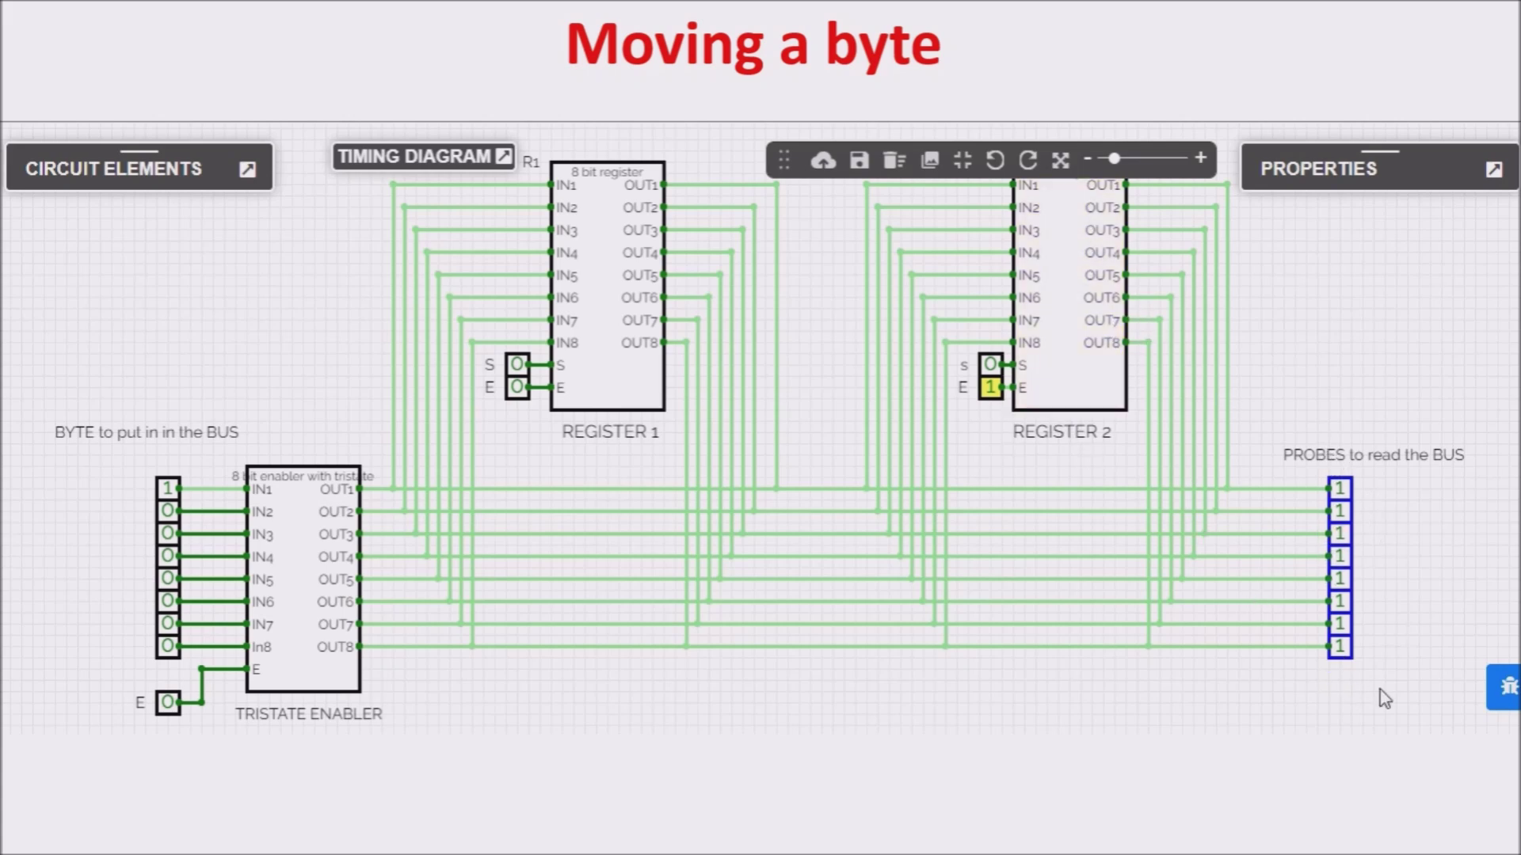
Step: Disable Register 2, drive switch byte 10000000 onto the bus, and pulse Register 1's S to store it
click(990, 388)
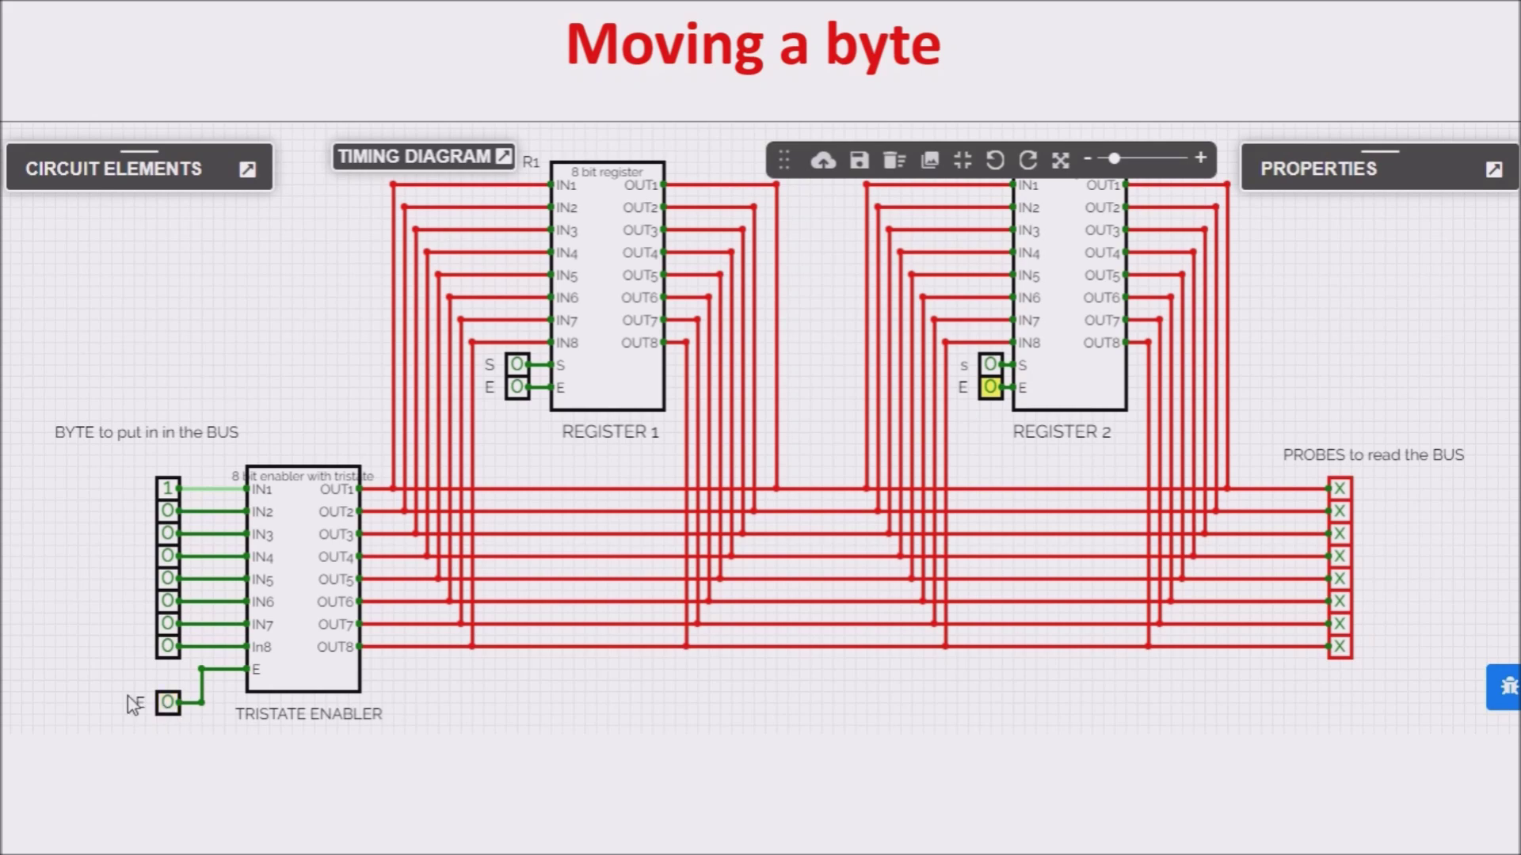
click(167, 704)
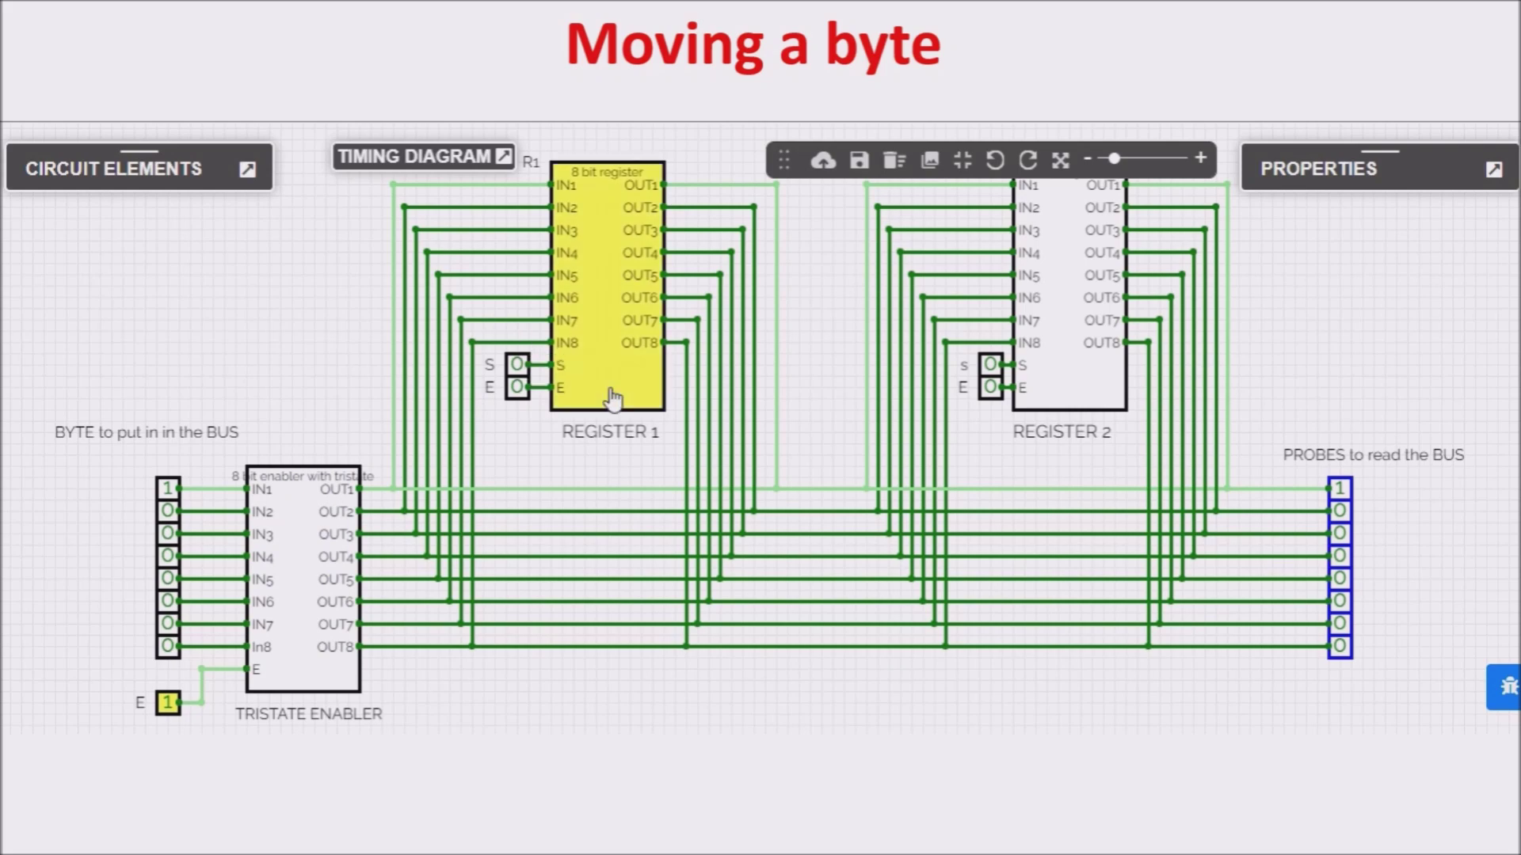
click(517, 365)
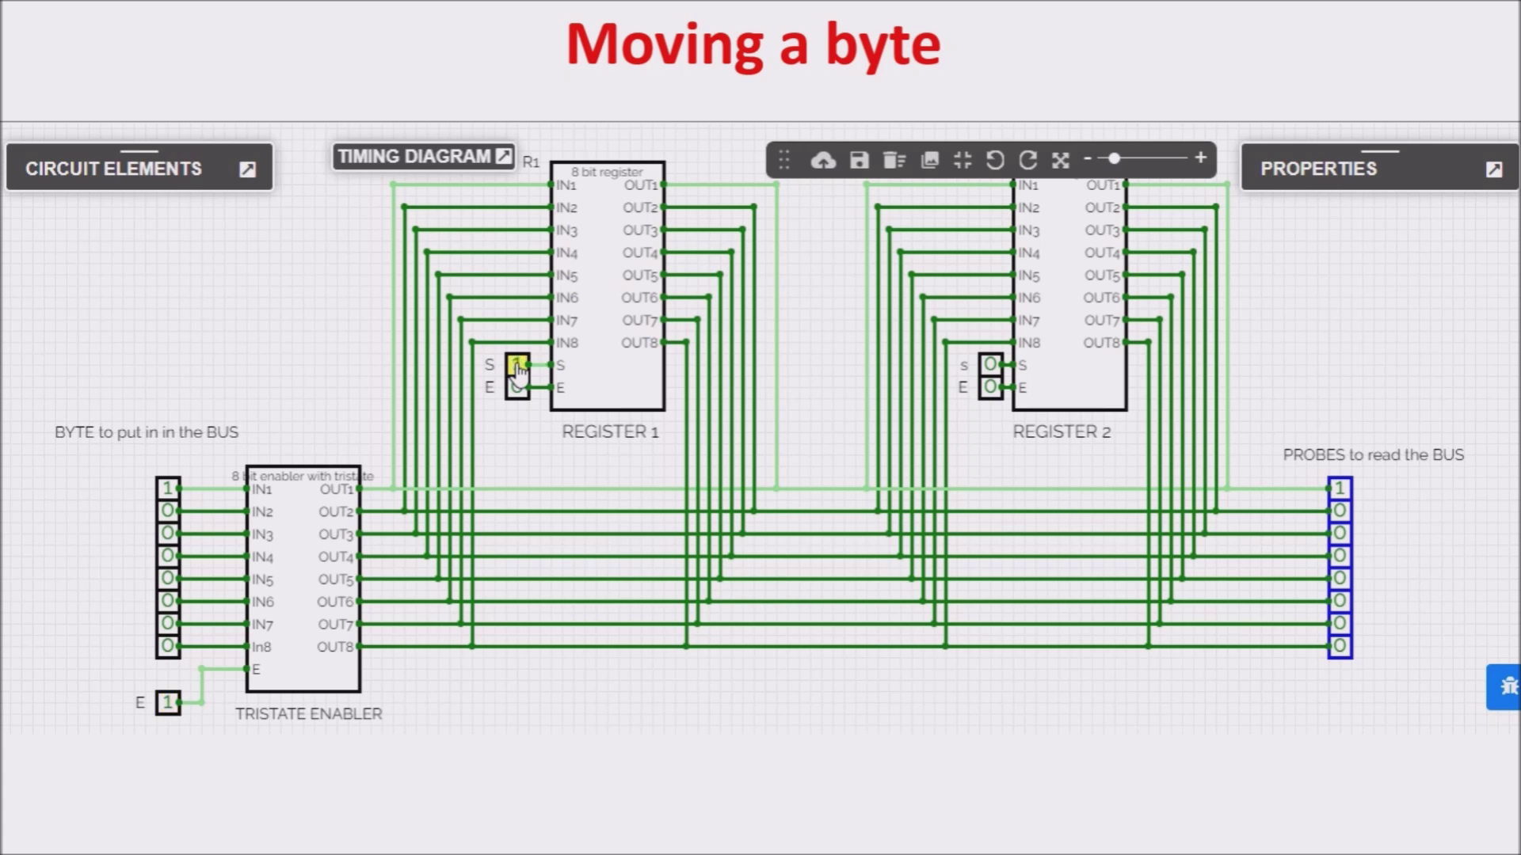
click(517, 366)
Step: Take the switch byte off the bus and put Register 1's byte 10000000 on it
click(169, 707)
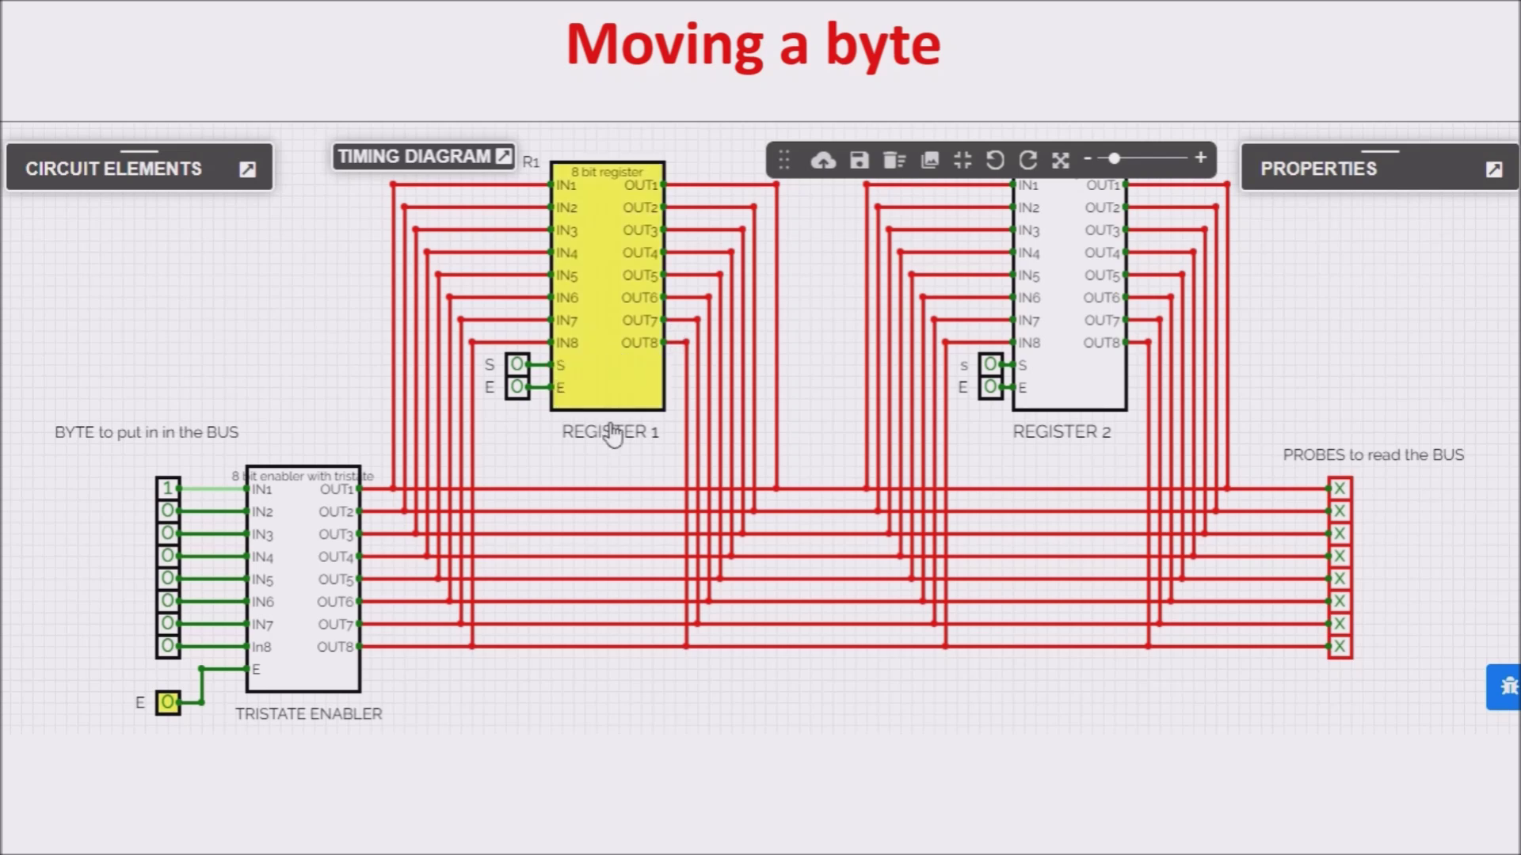
click(518, 388)
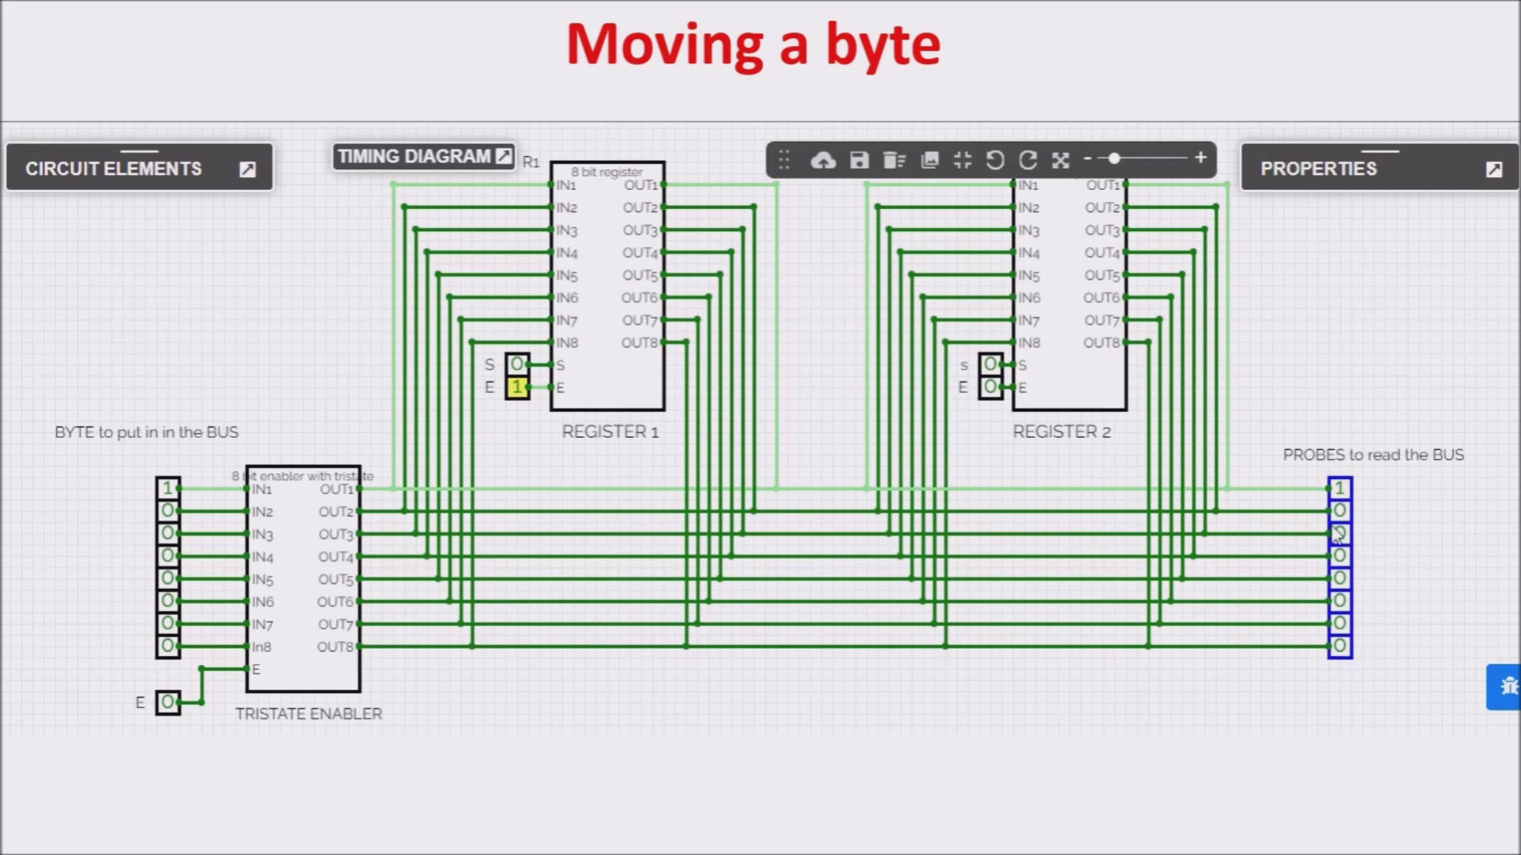
click(519, 396)
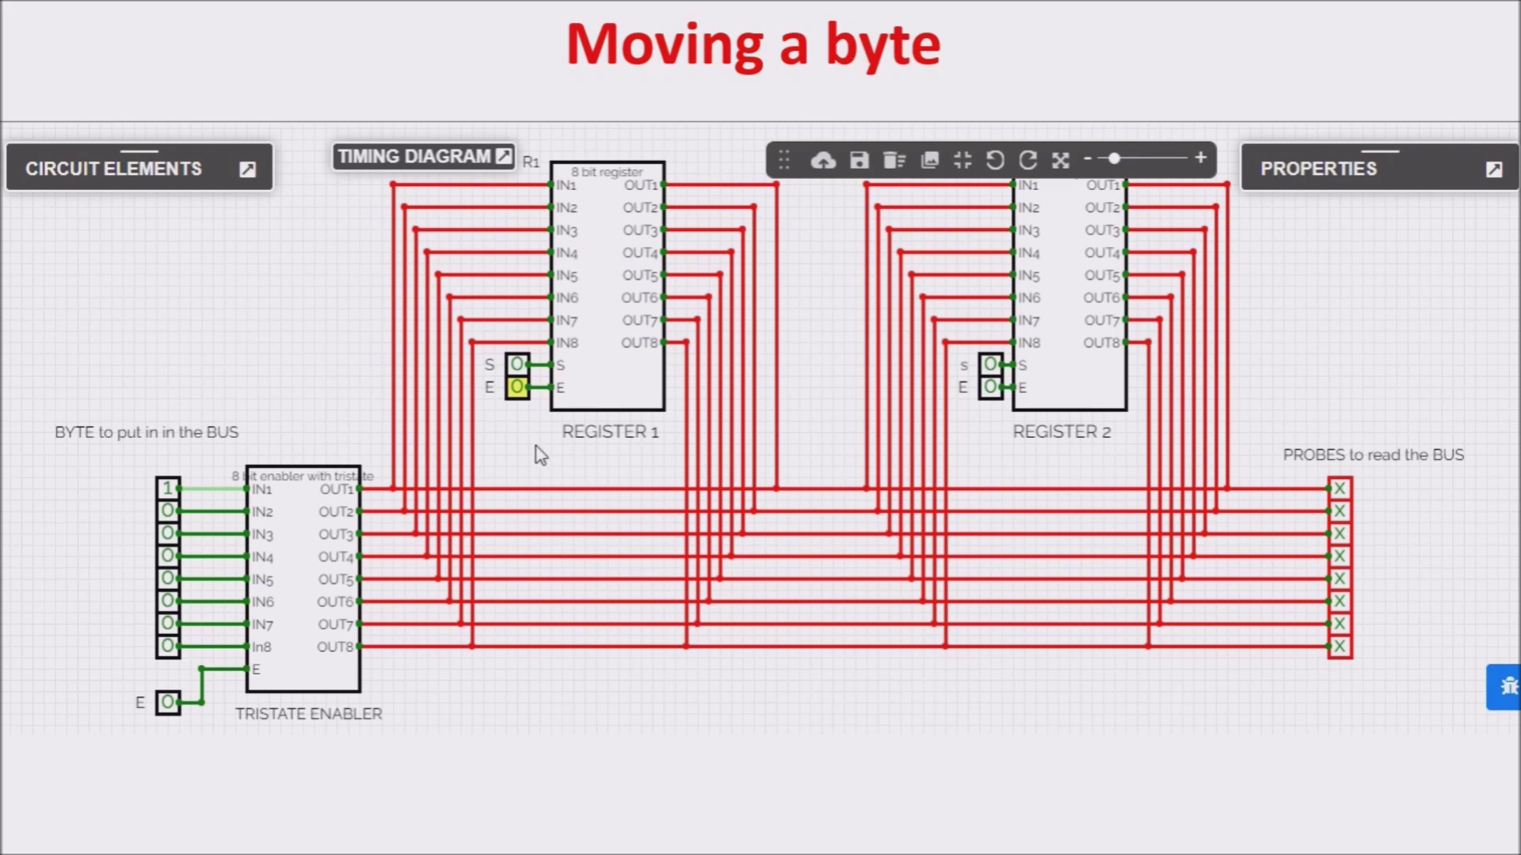
click(515, 398)
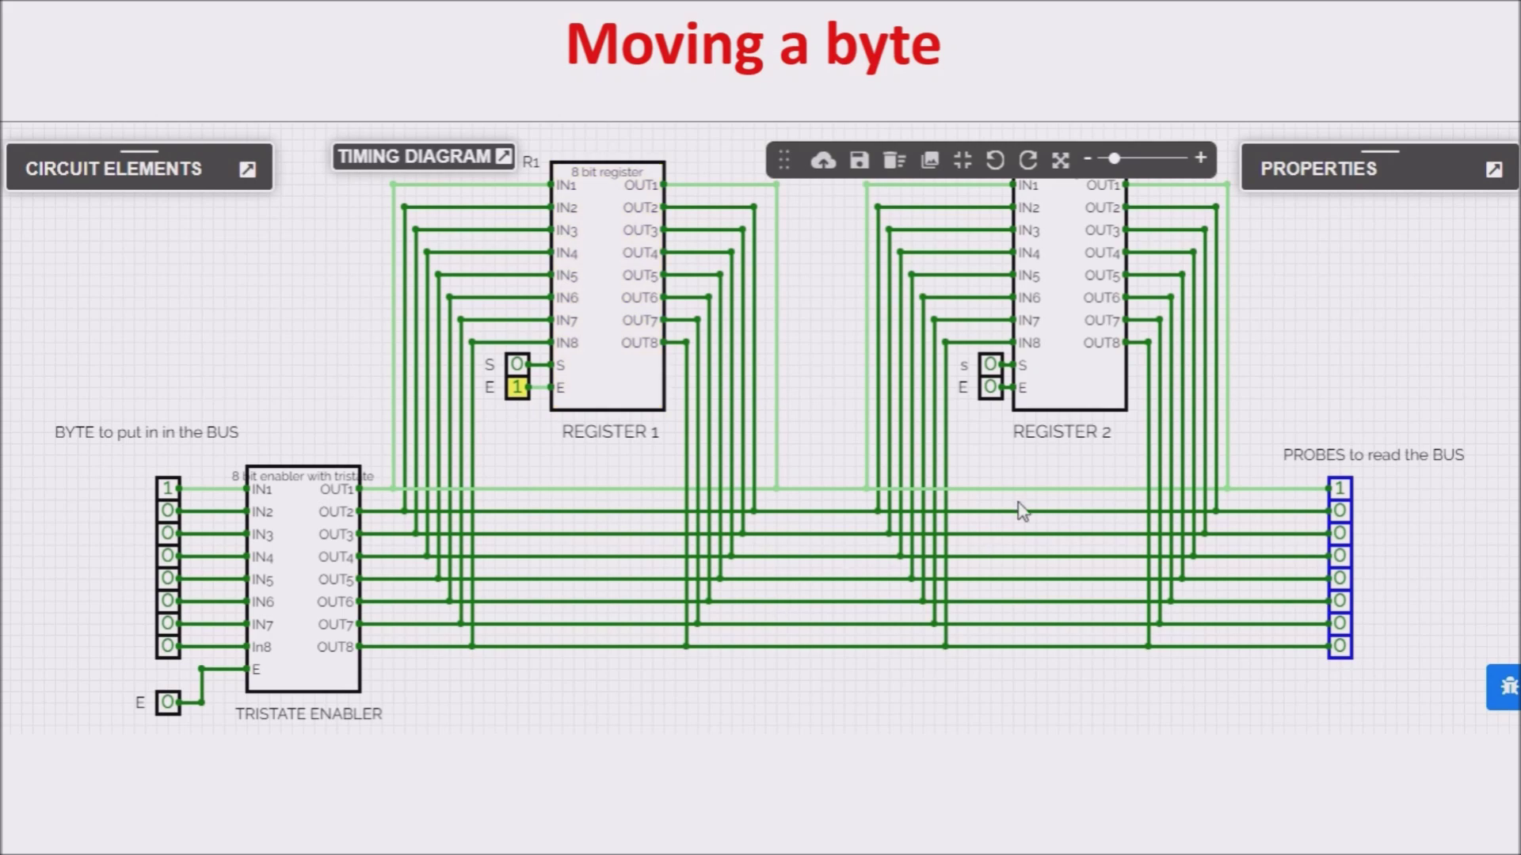
Step: Pulse Register 2's S to store the byte, then swap the bus from Register 1 to Register 2
click(990, 367)
click(990, 367)
click(516, 394)
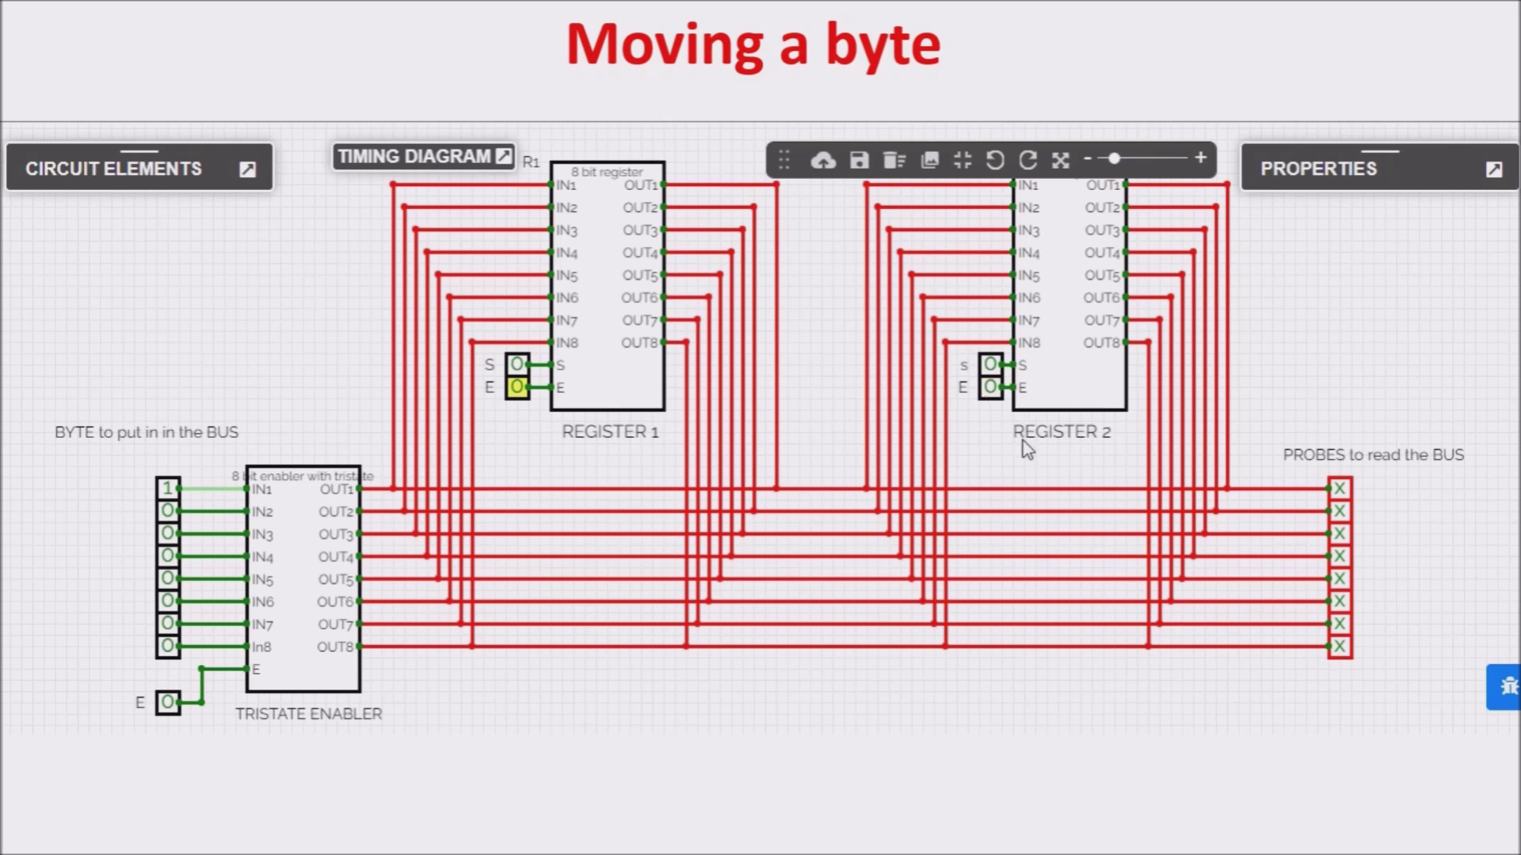
click(988, 391)
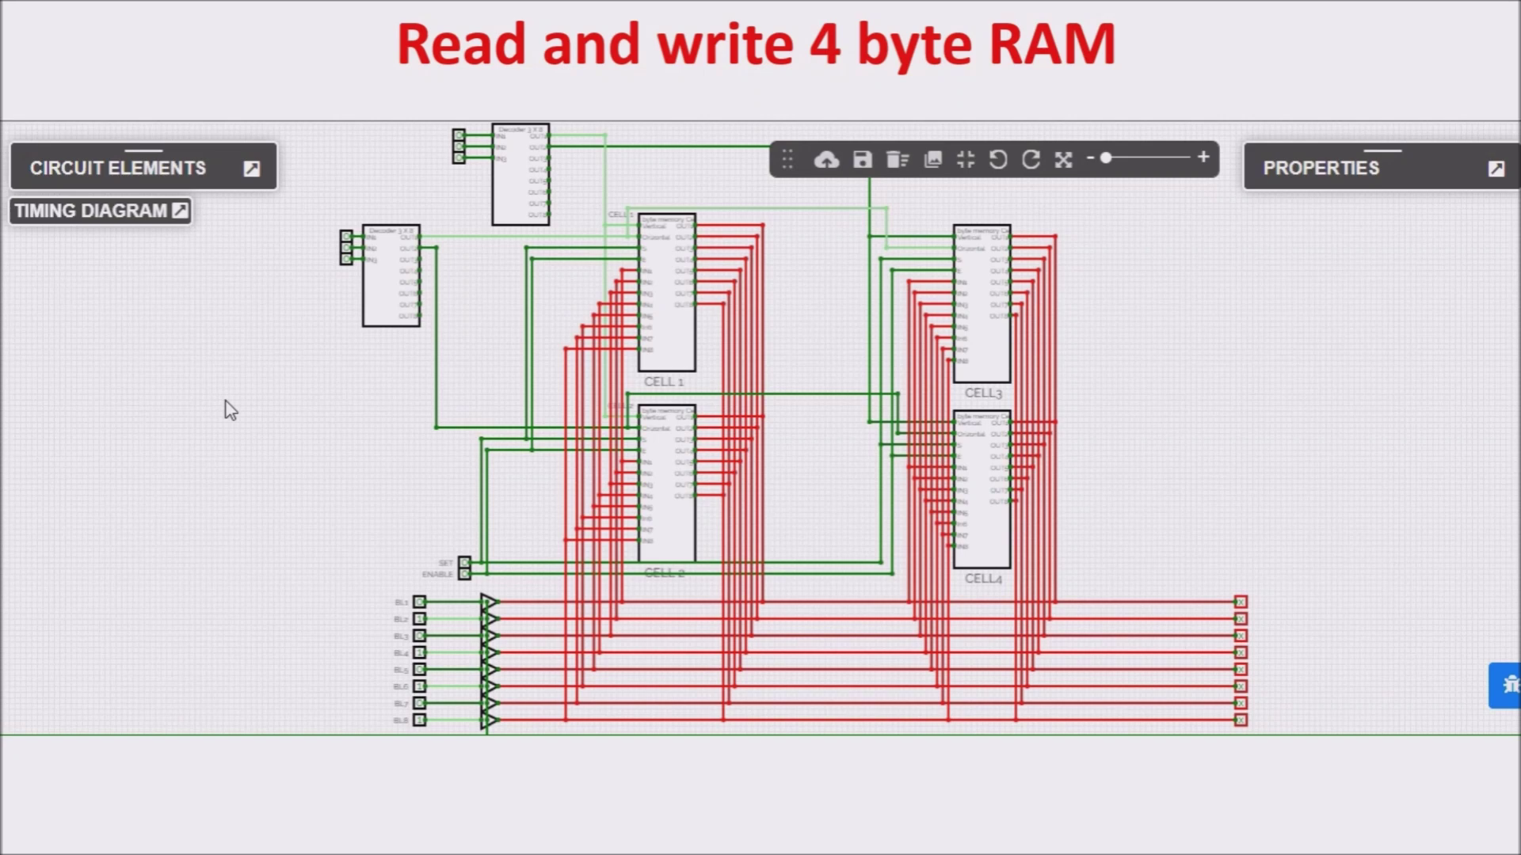
Step: Set the third address input of the lower and upper decoders to 1, activating OUT2
drag(322, 431, 356, 549)
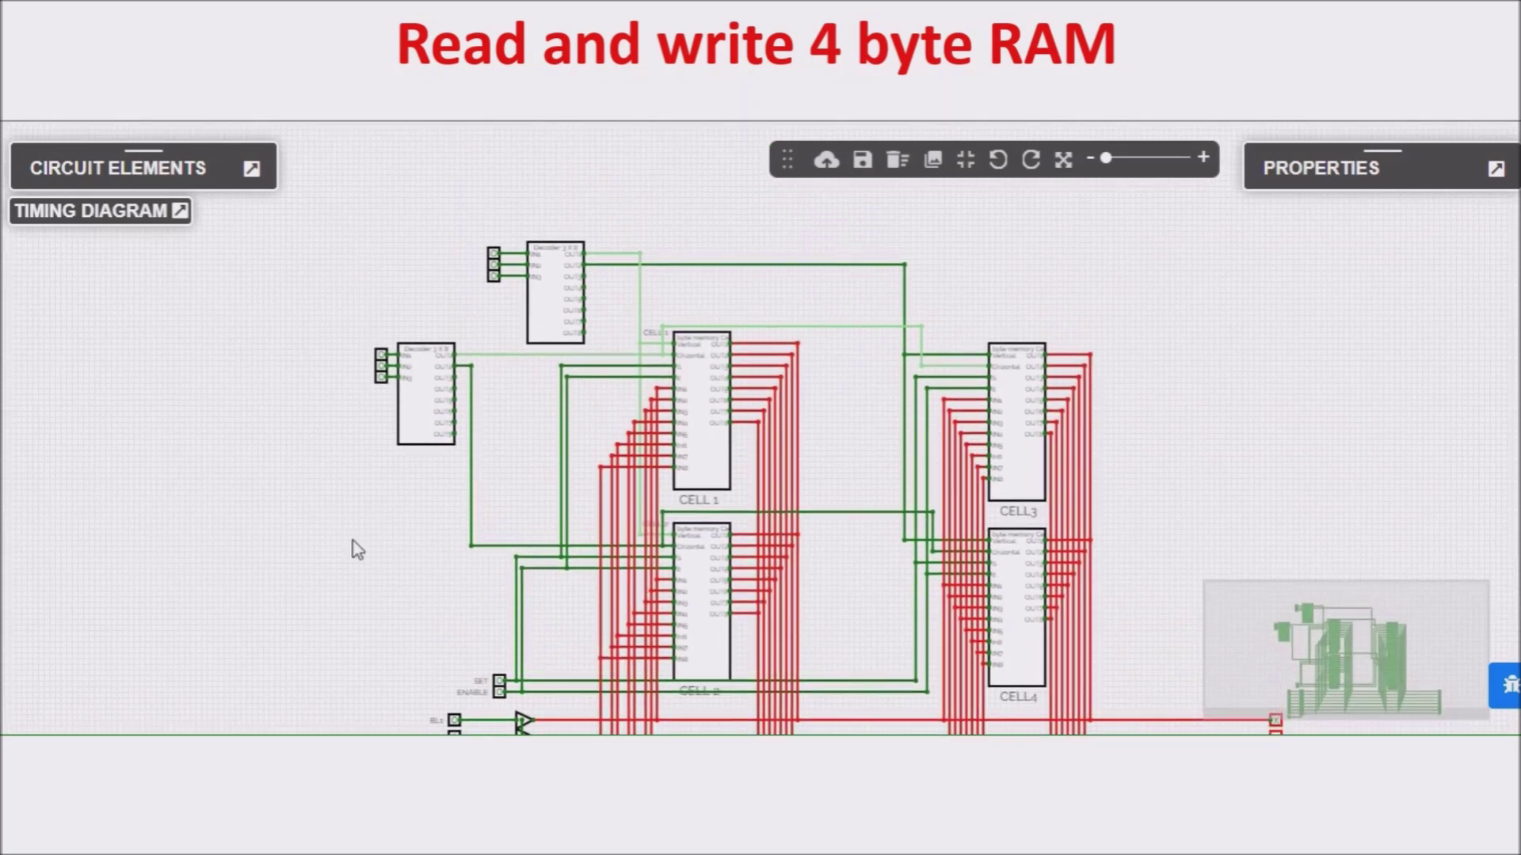
scroll(356, 549, up, 5)
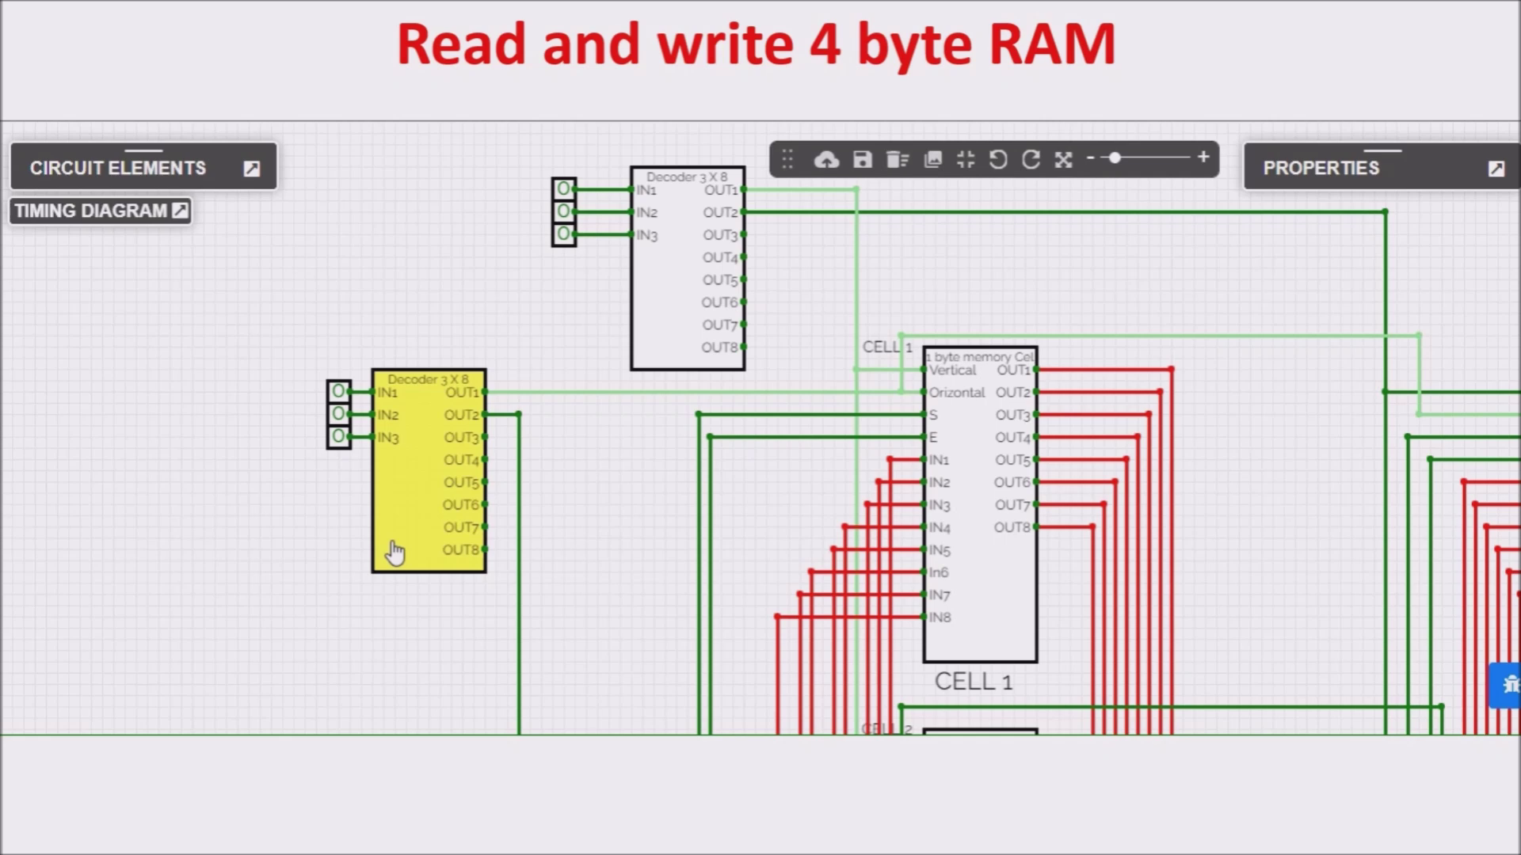
click(338, 436)
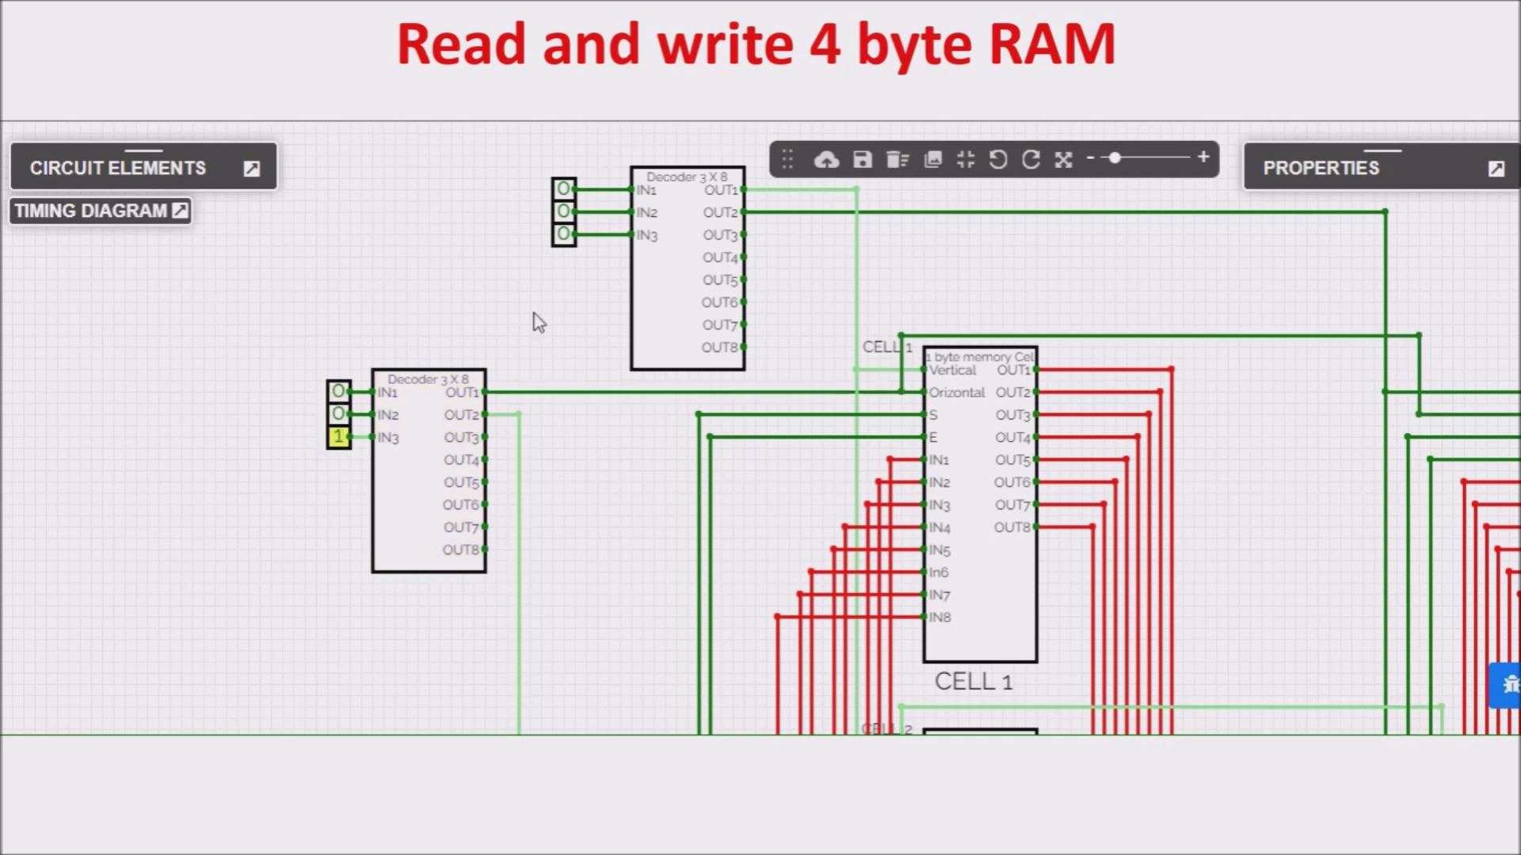
click(563, 236)
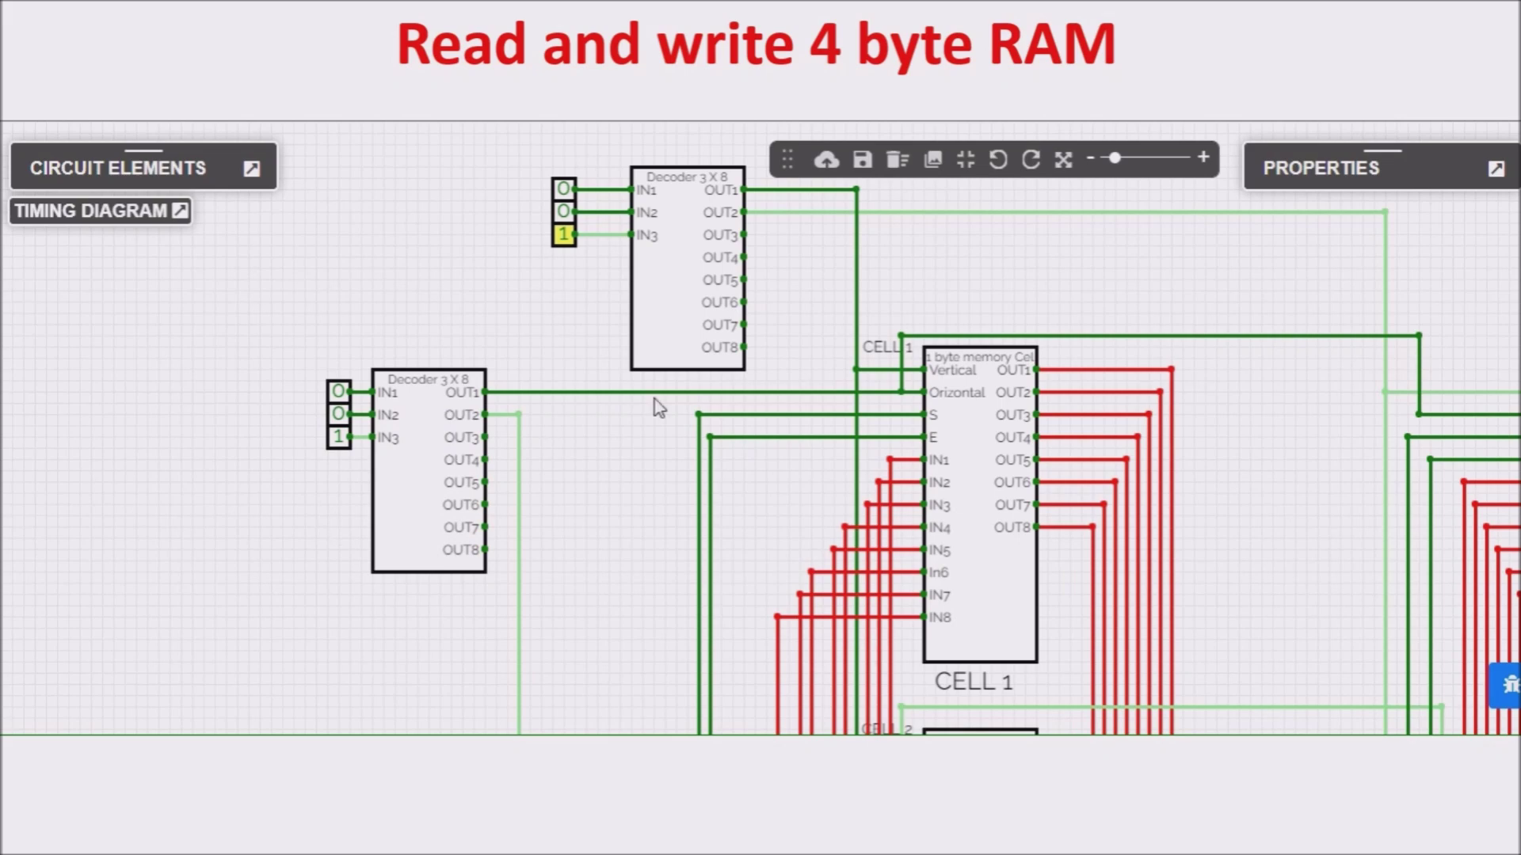
scroll(302, 587, down, 5)
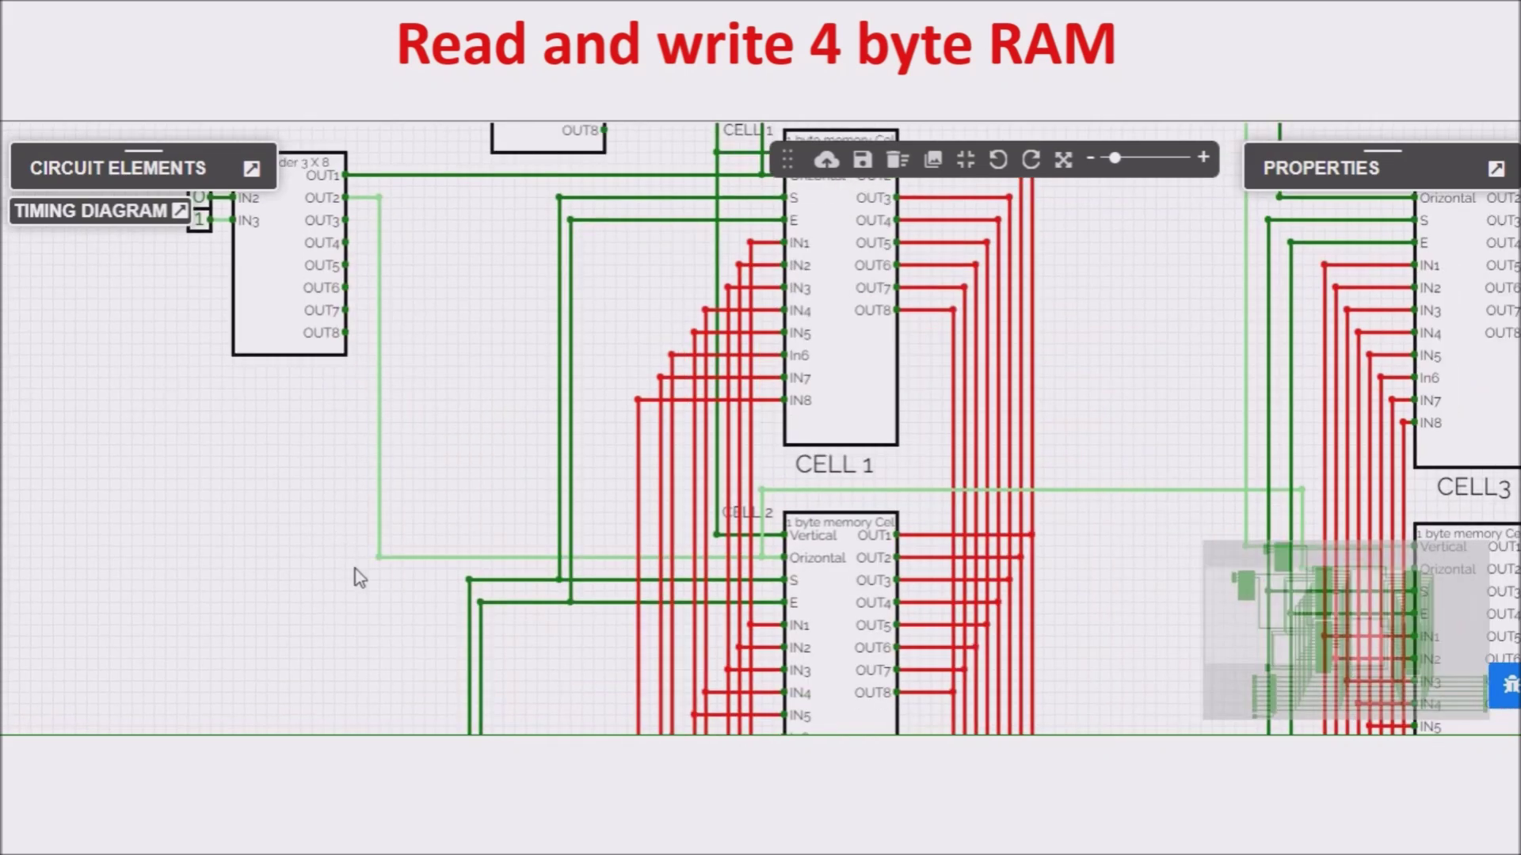
Step: Pan the canvas to show CELL 2, CELL4, and the SET and ENABLE inputs
drag(359, 578, 208, 419)
drag(923, 577, 700, 488)
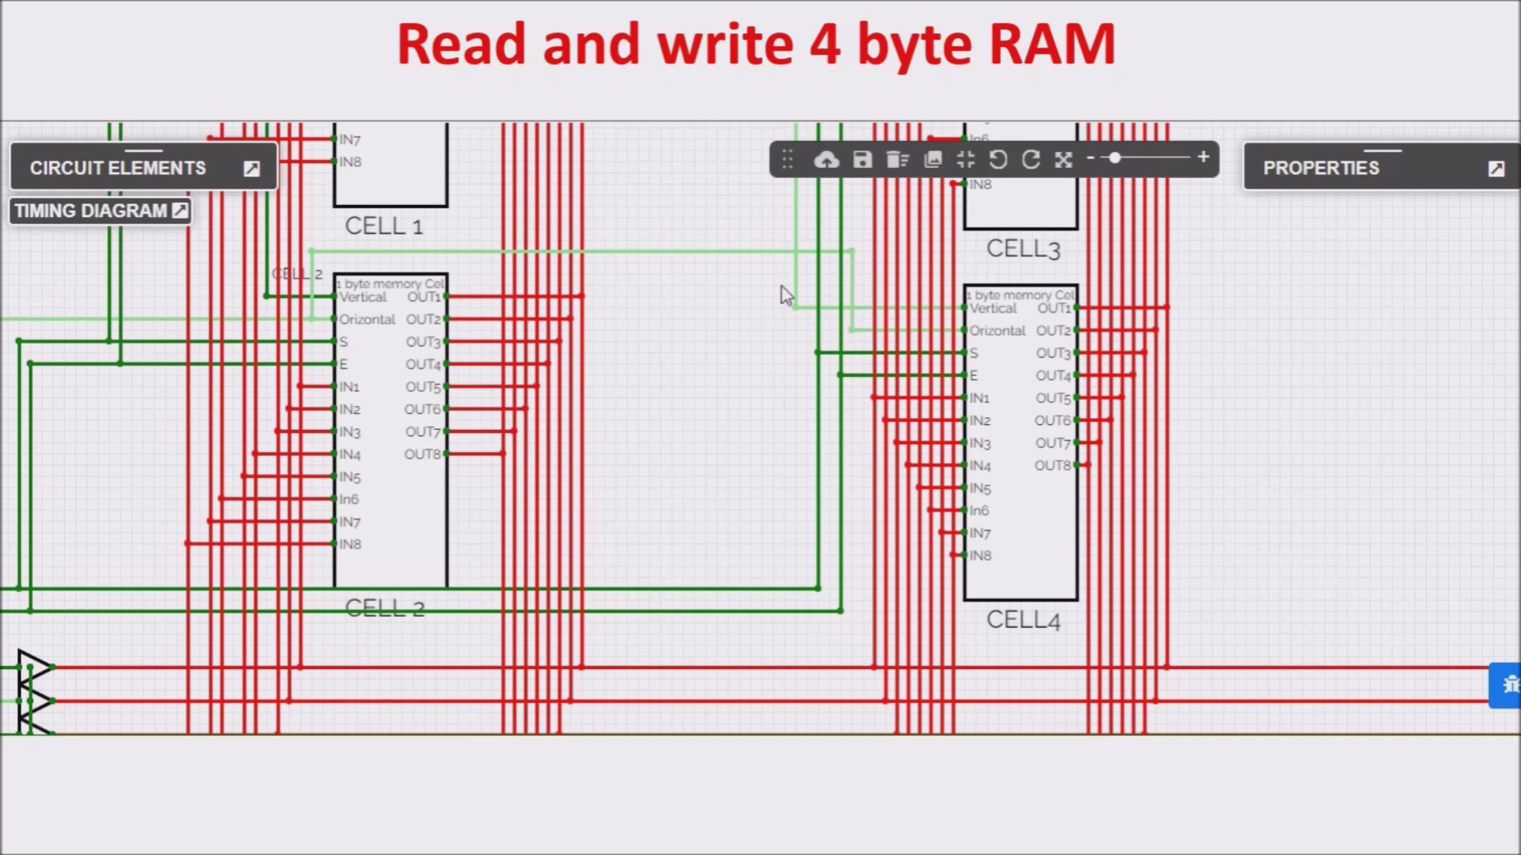
drag(768, 442, 984, 344)
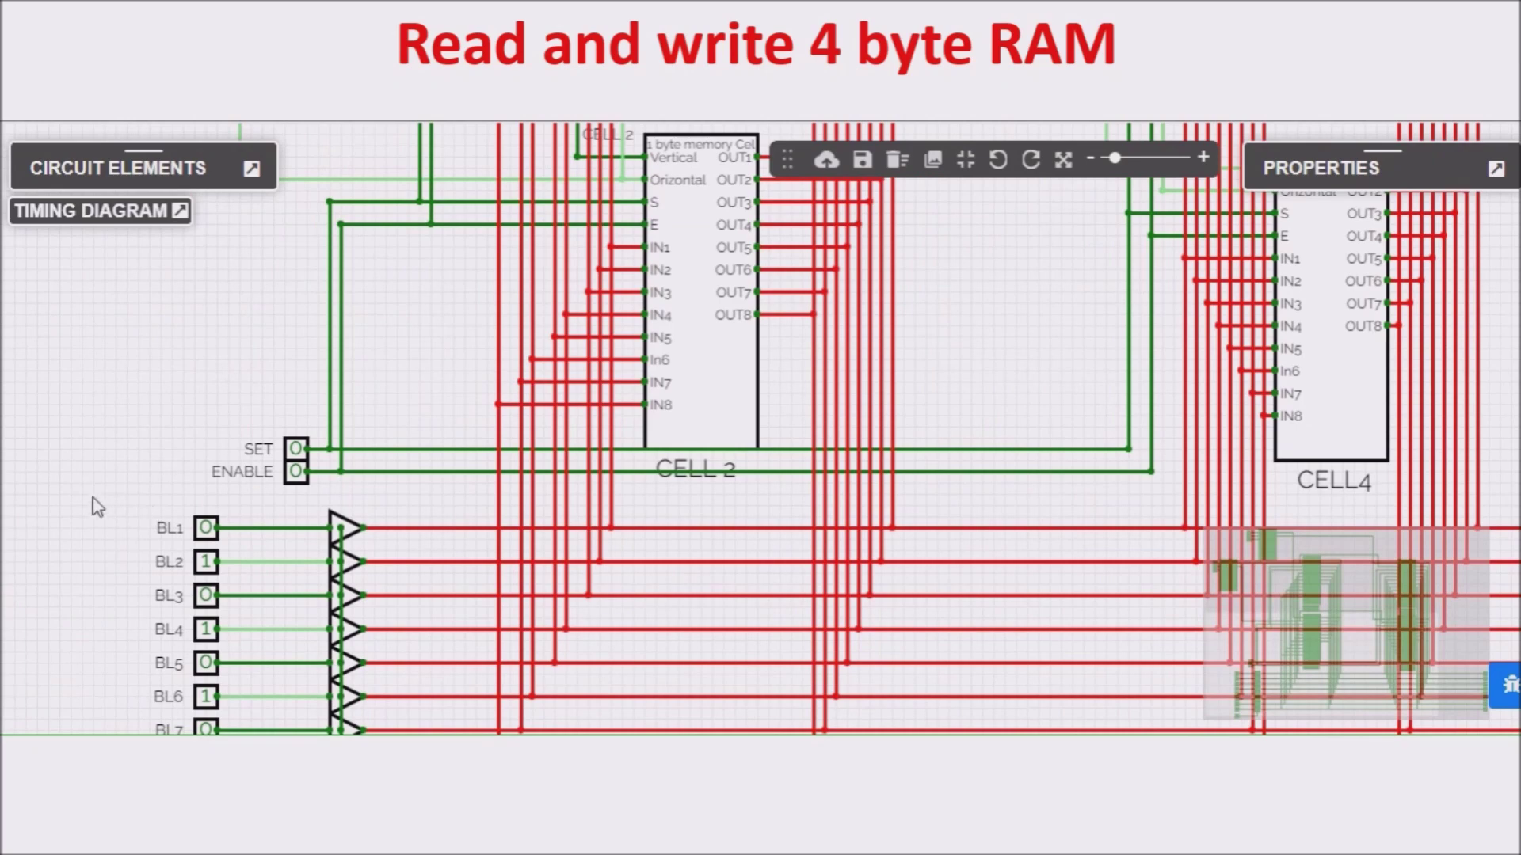
Step: Set bus switches BL5 and BL1 to 1, making the switch byte 11011101
drag(95, 502, 223, 382)
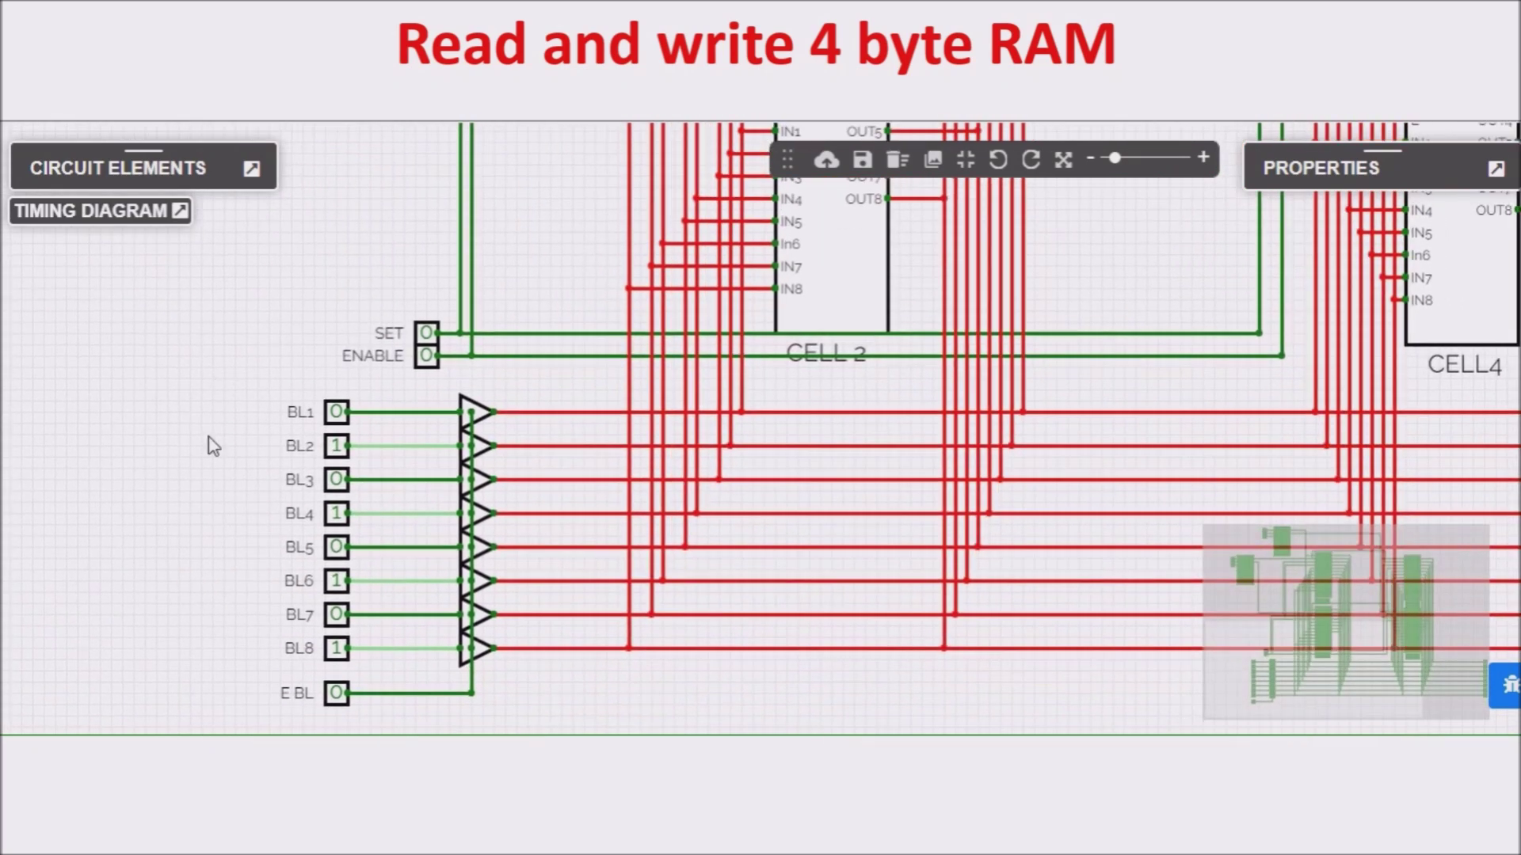
drag(607, 692, 599, 684)
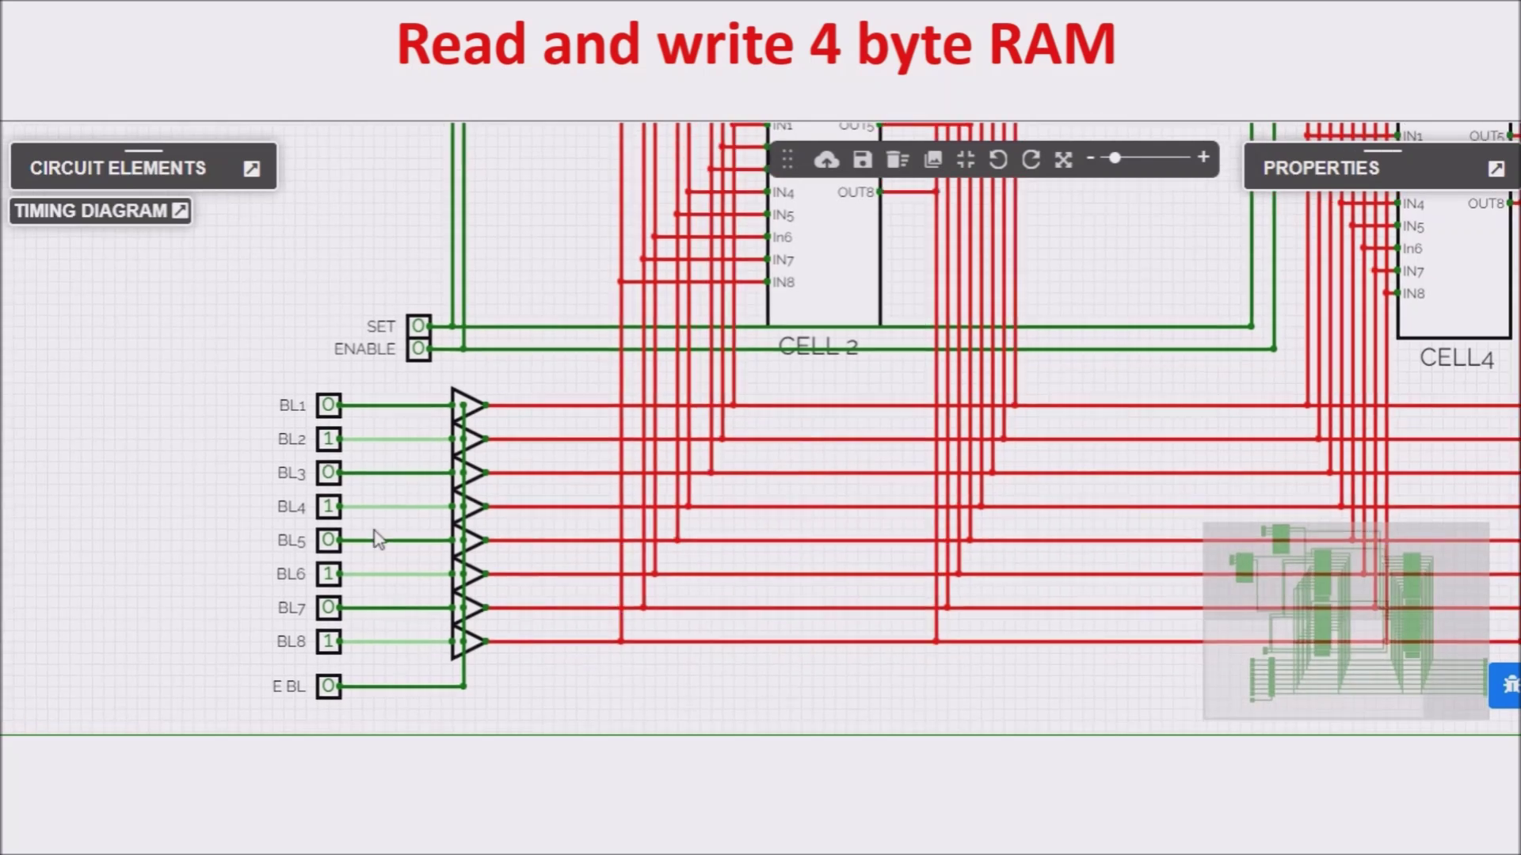
click(329, 540)
click(329, 405)
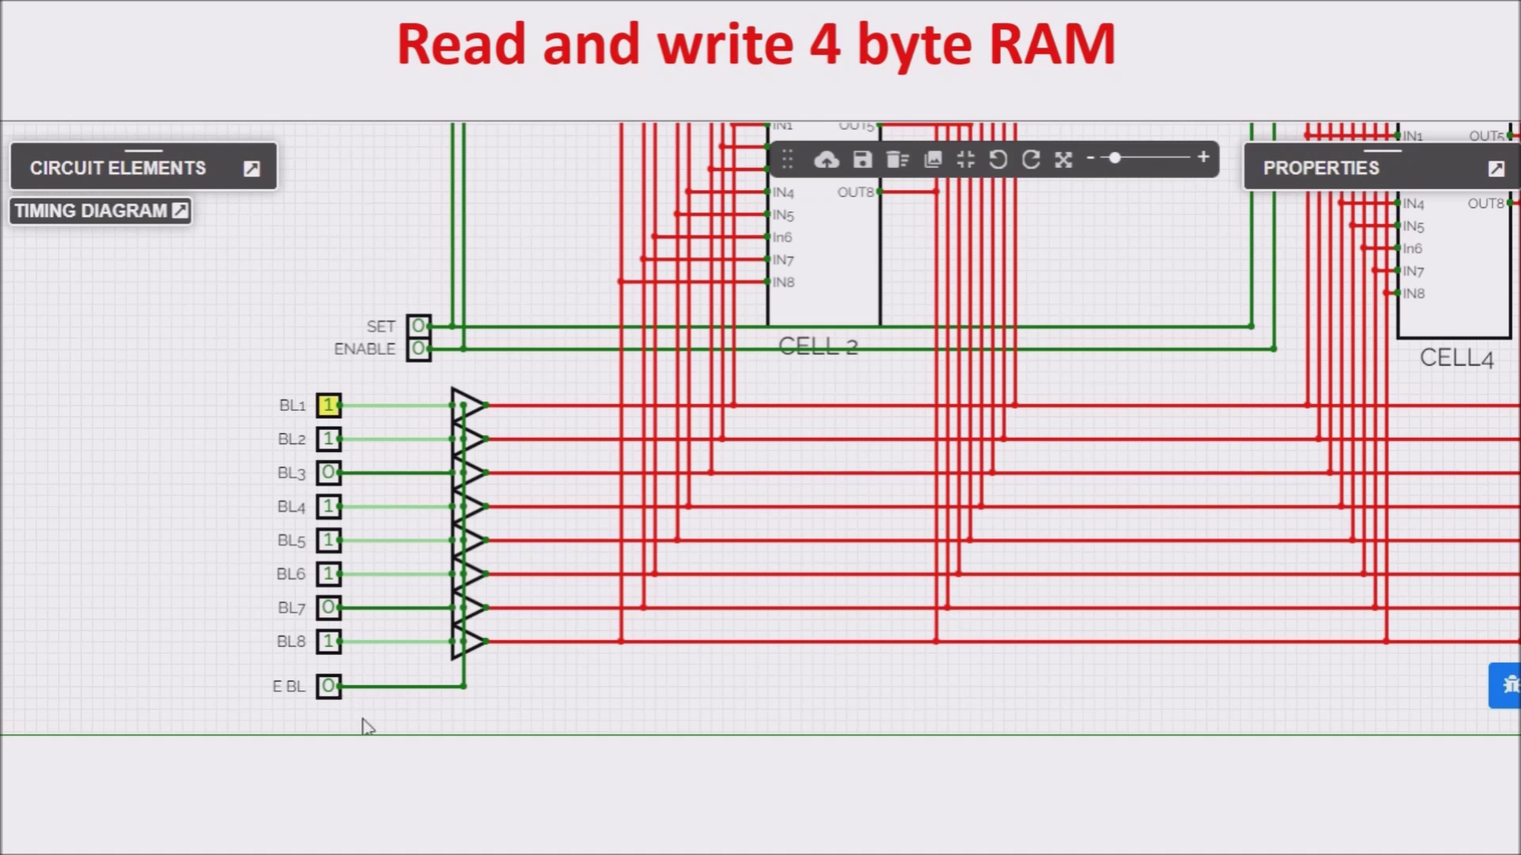
Step: Set E BL to 1 so the byte 11011101 drives the bus lines feeding the memory cells
click(329, 687)
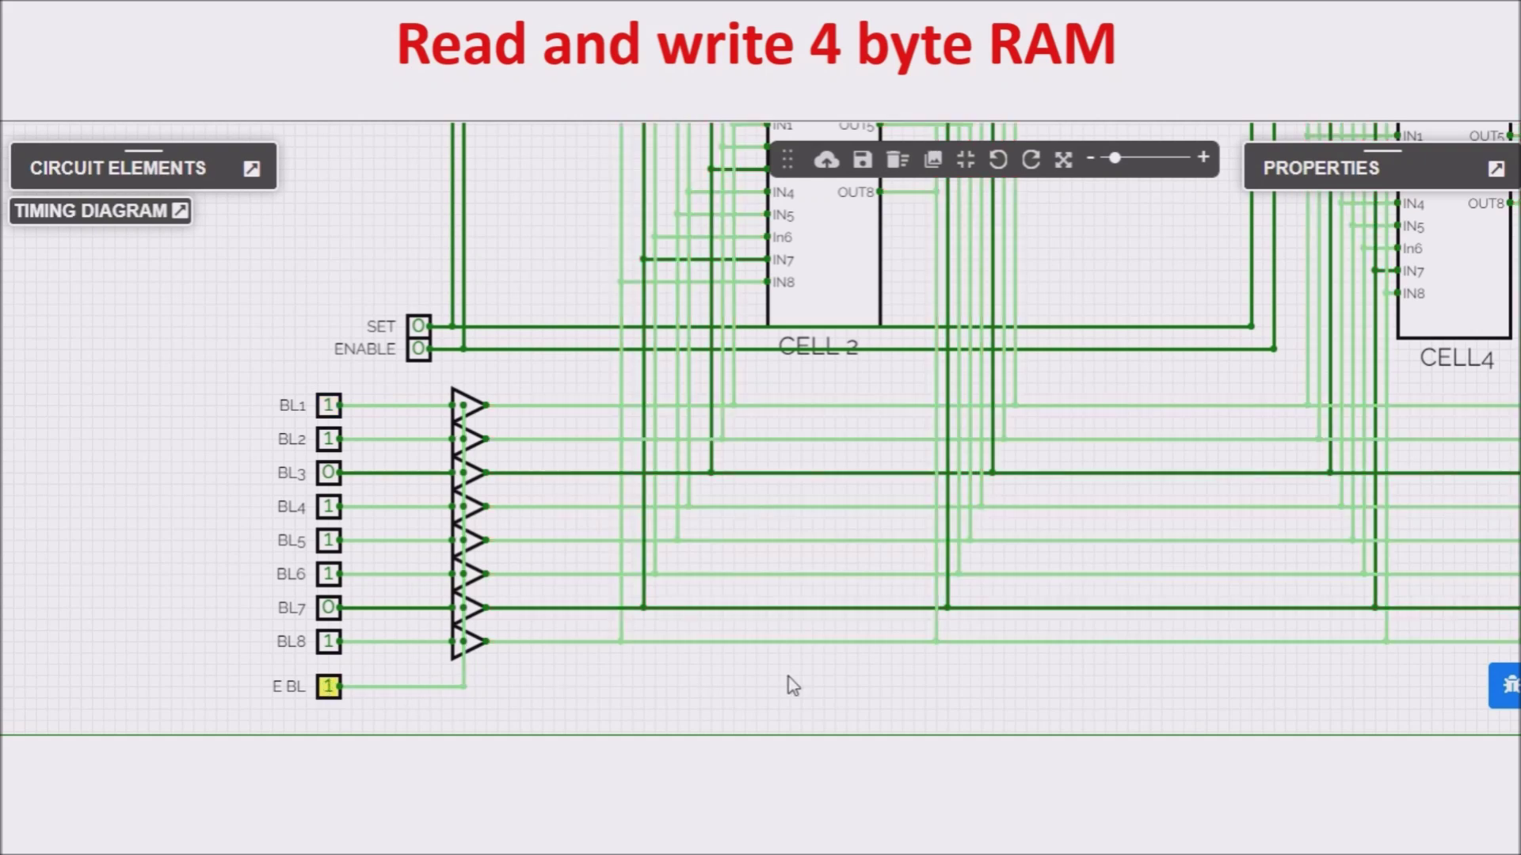
drag(792, 688, 468, 683)
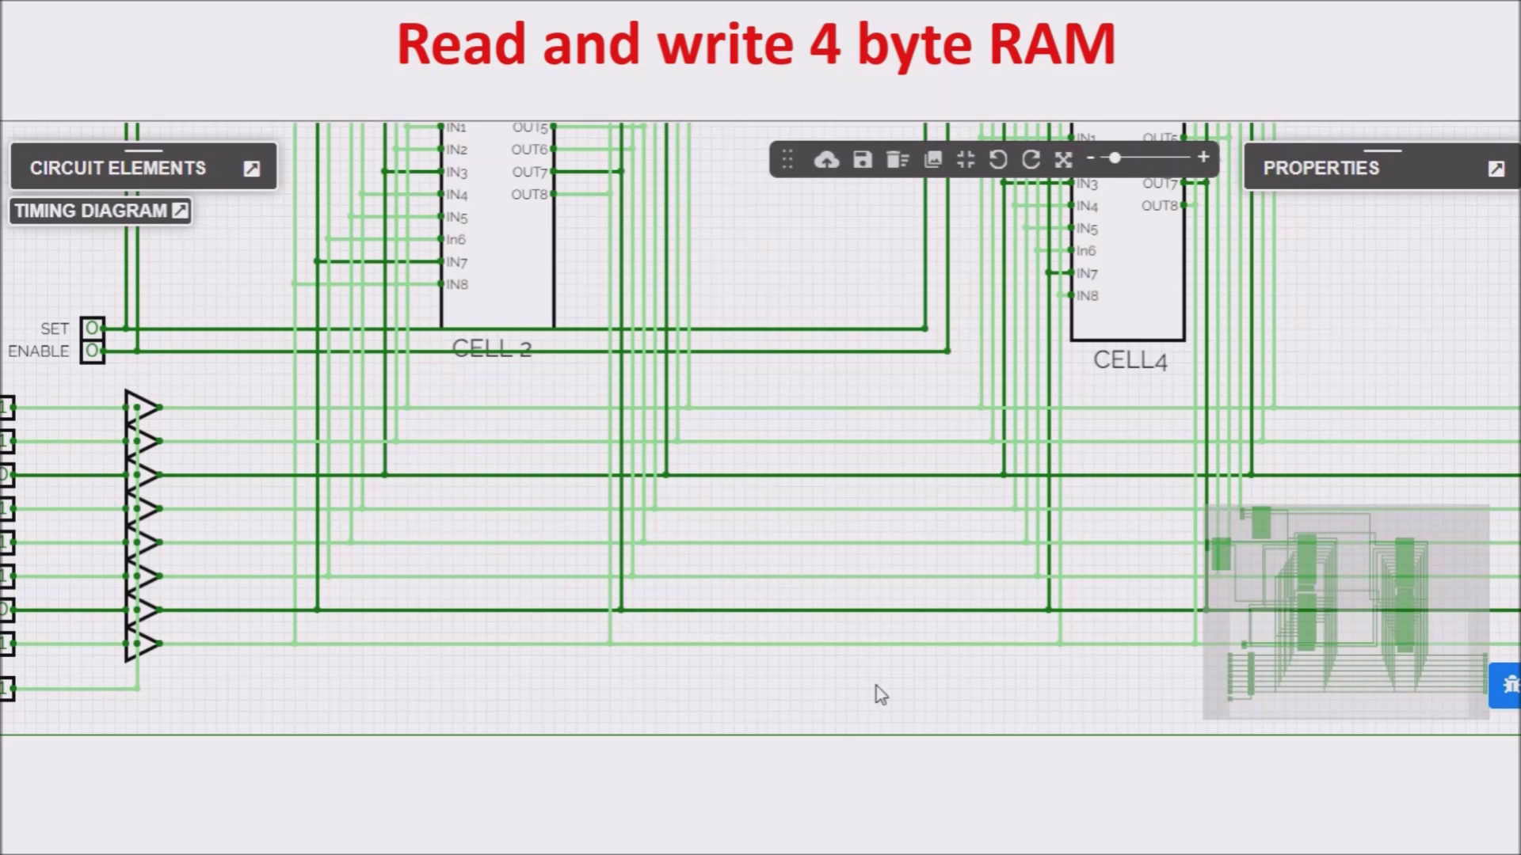
drag(876, 696, 1196, 679)
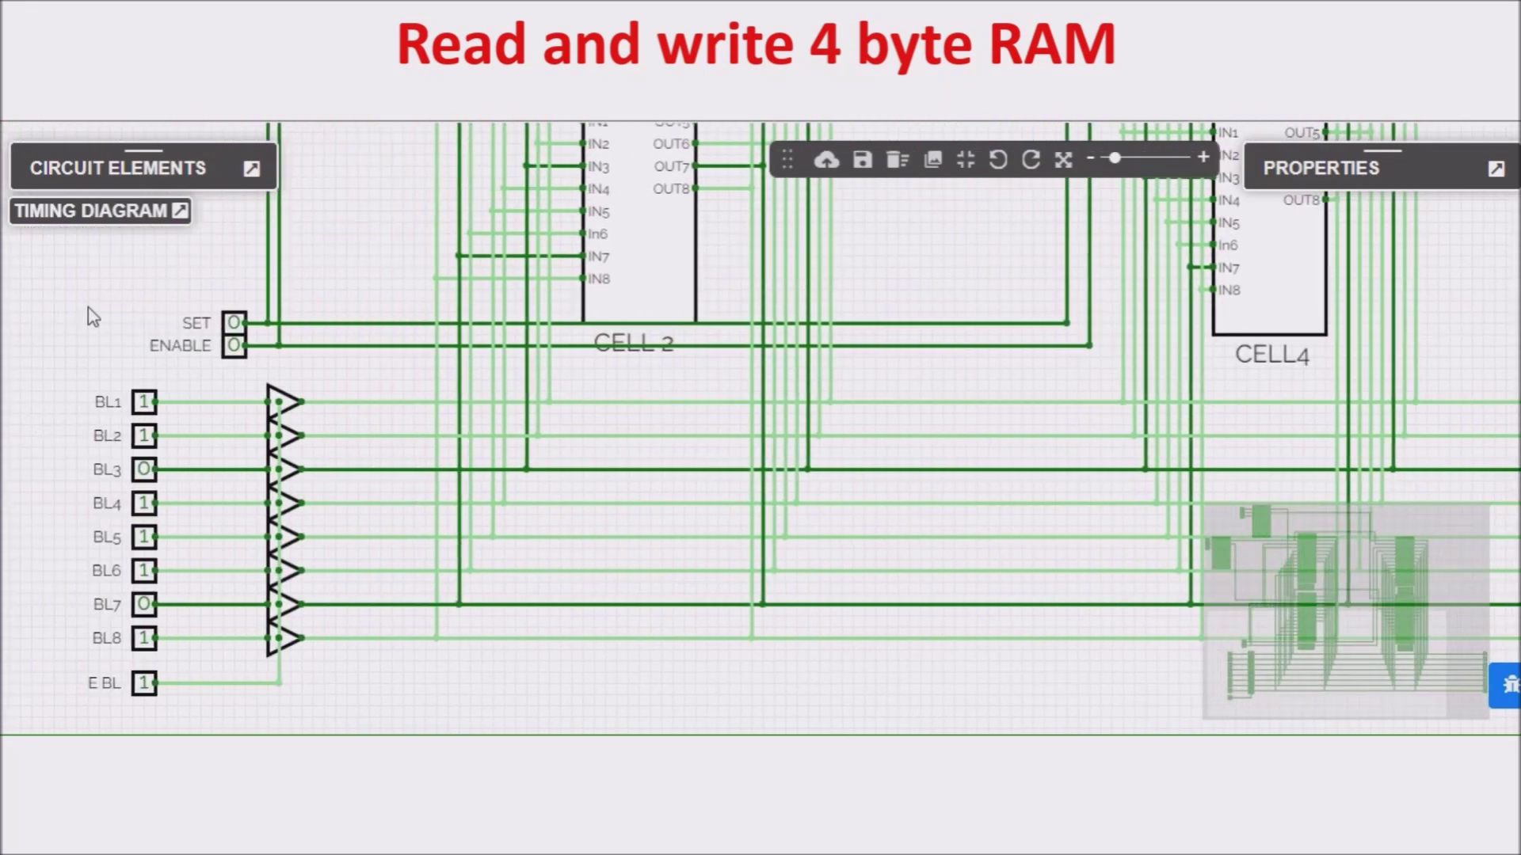
drag(267, 375, 271, 353)
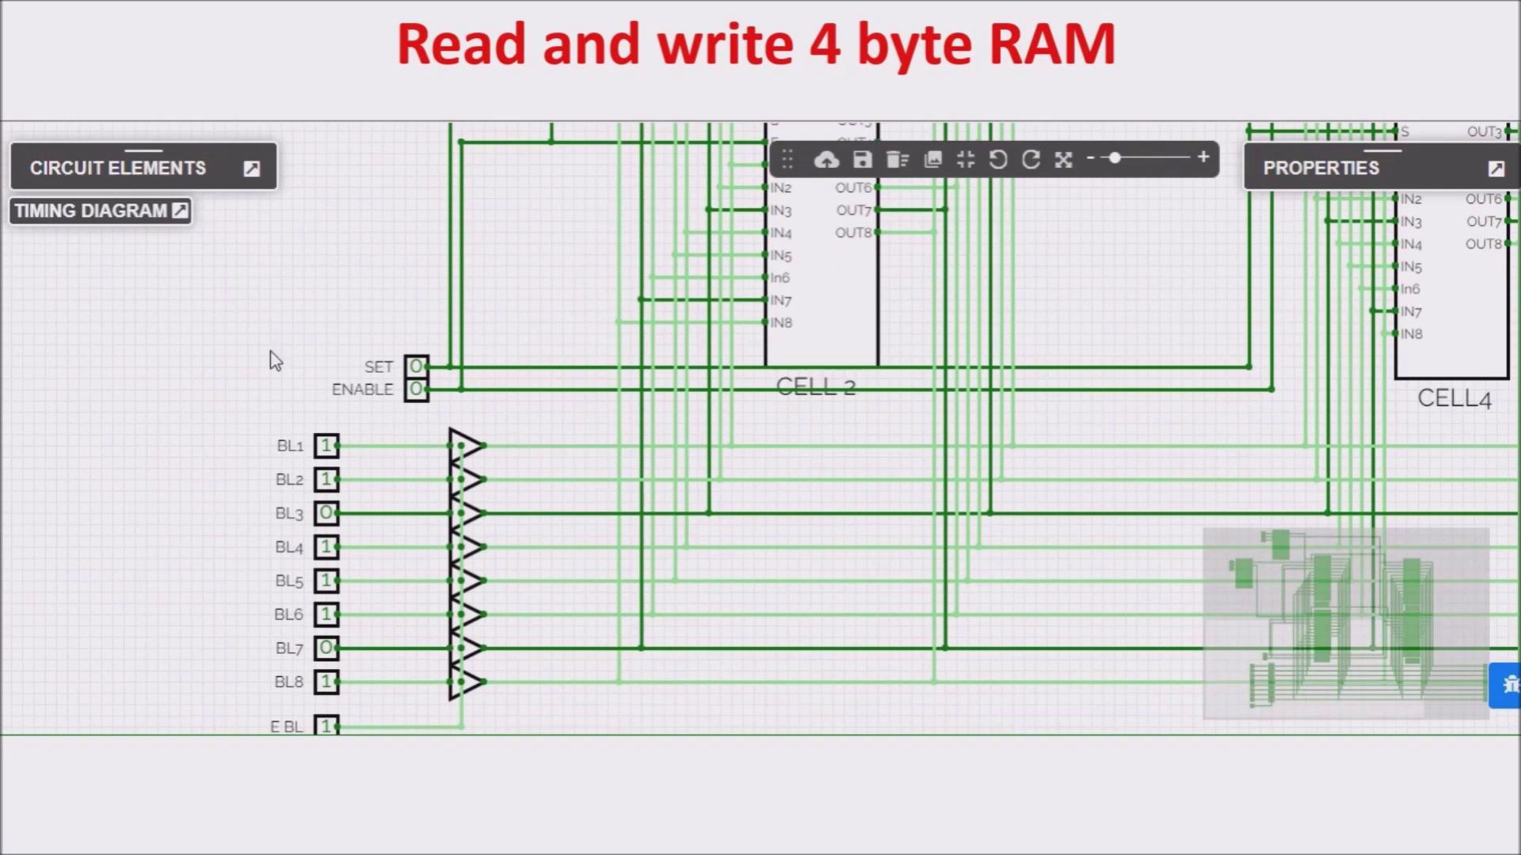
Step: Pulse SET 1→0 to write 11011101 into CELL4, then set E BL to 0
click(415, 368)
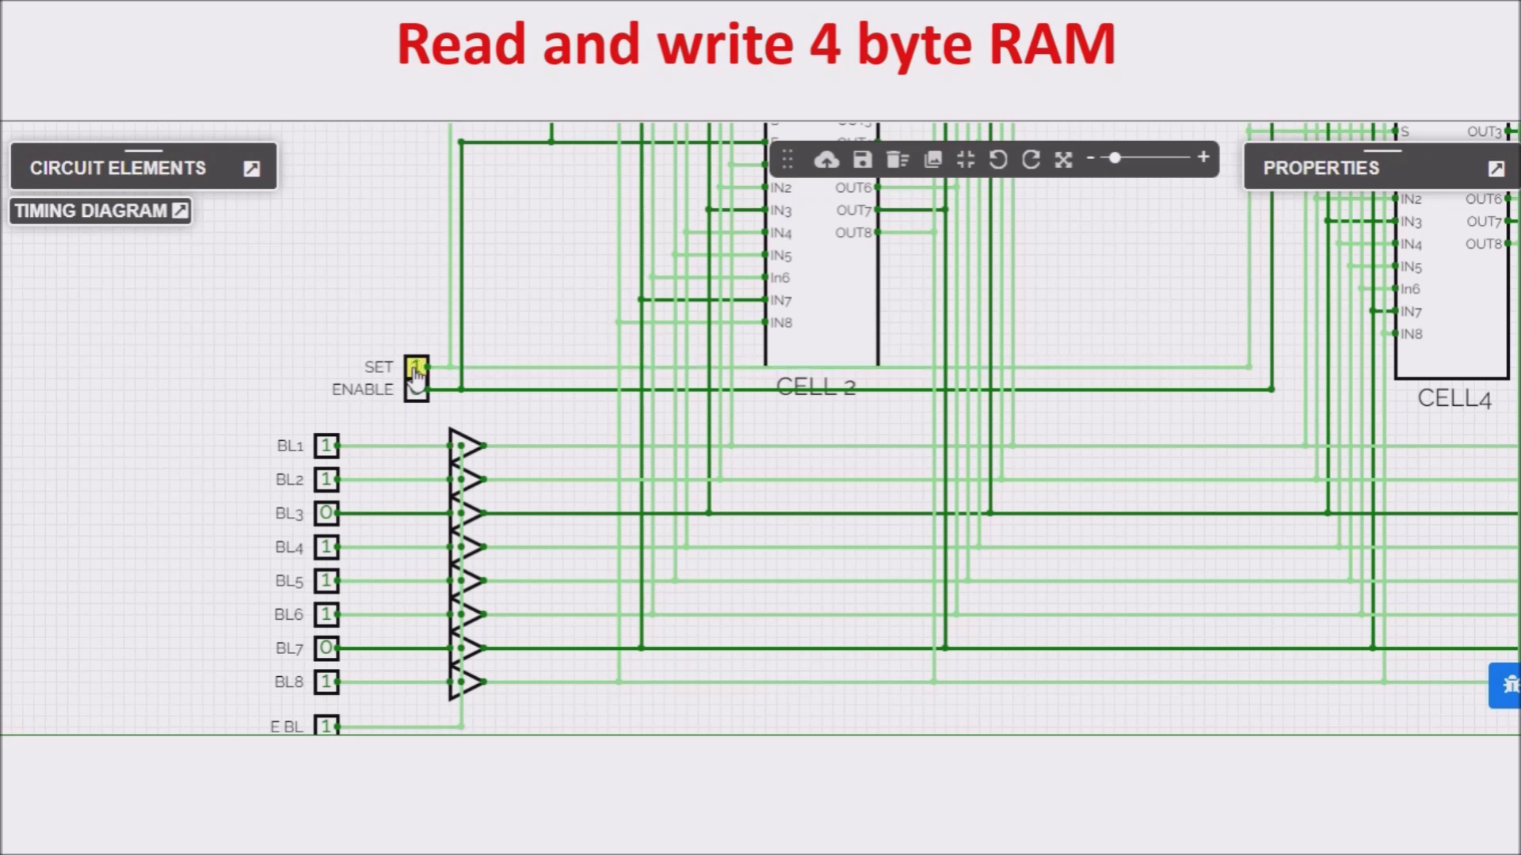
click(415, 368)
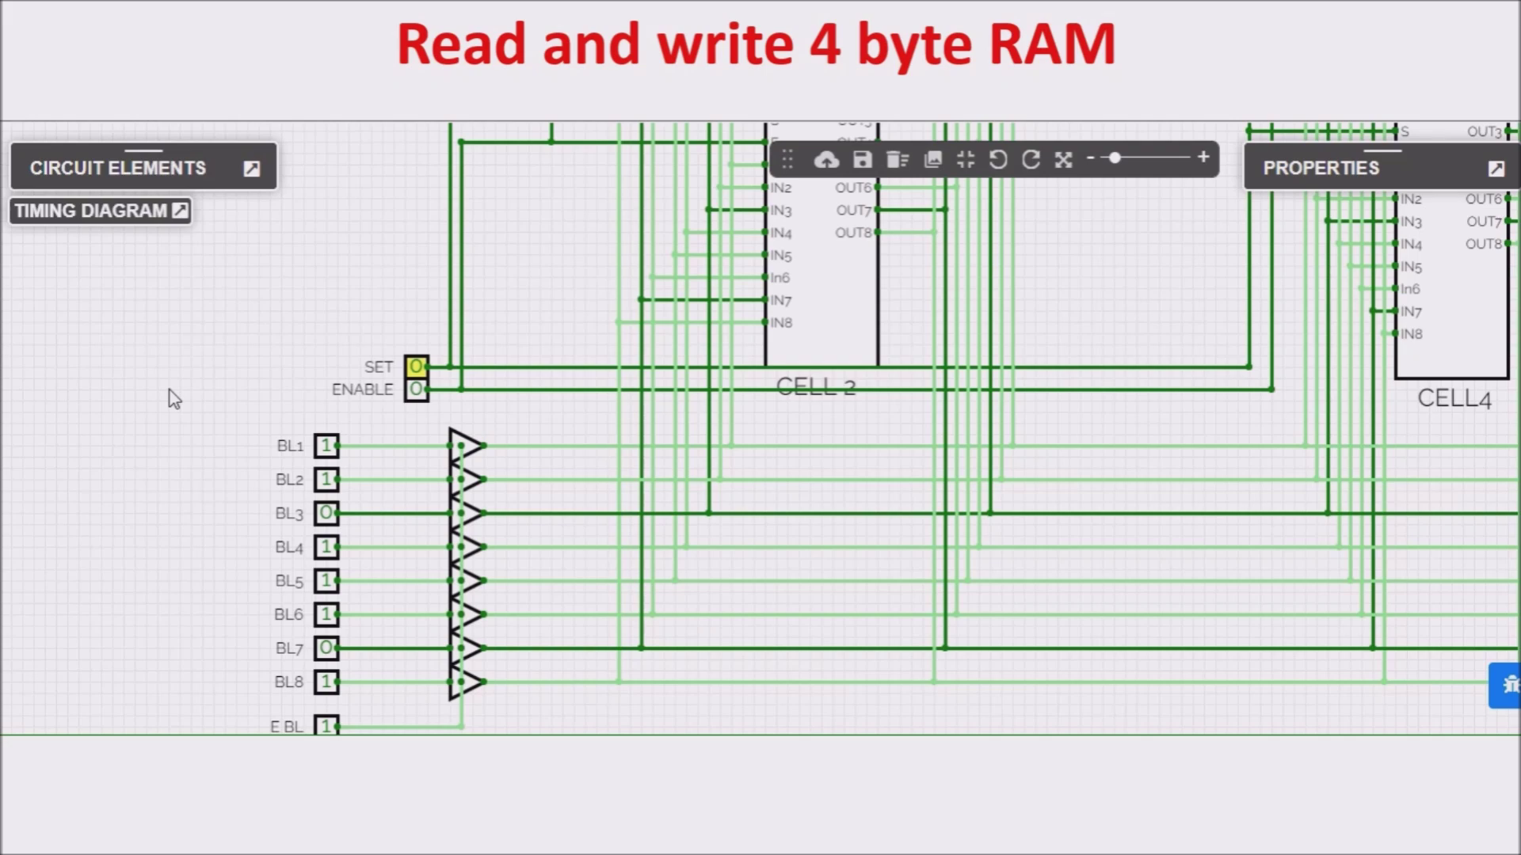
drag(175, 400, 161, 353)
click(313, 679)
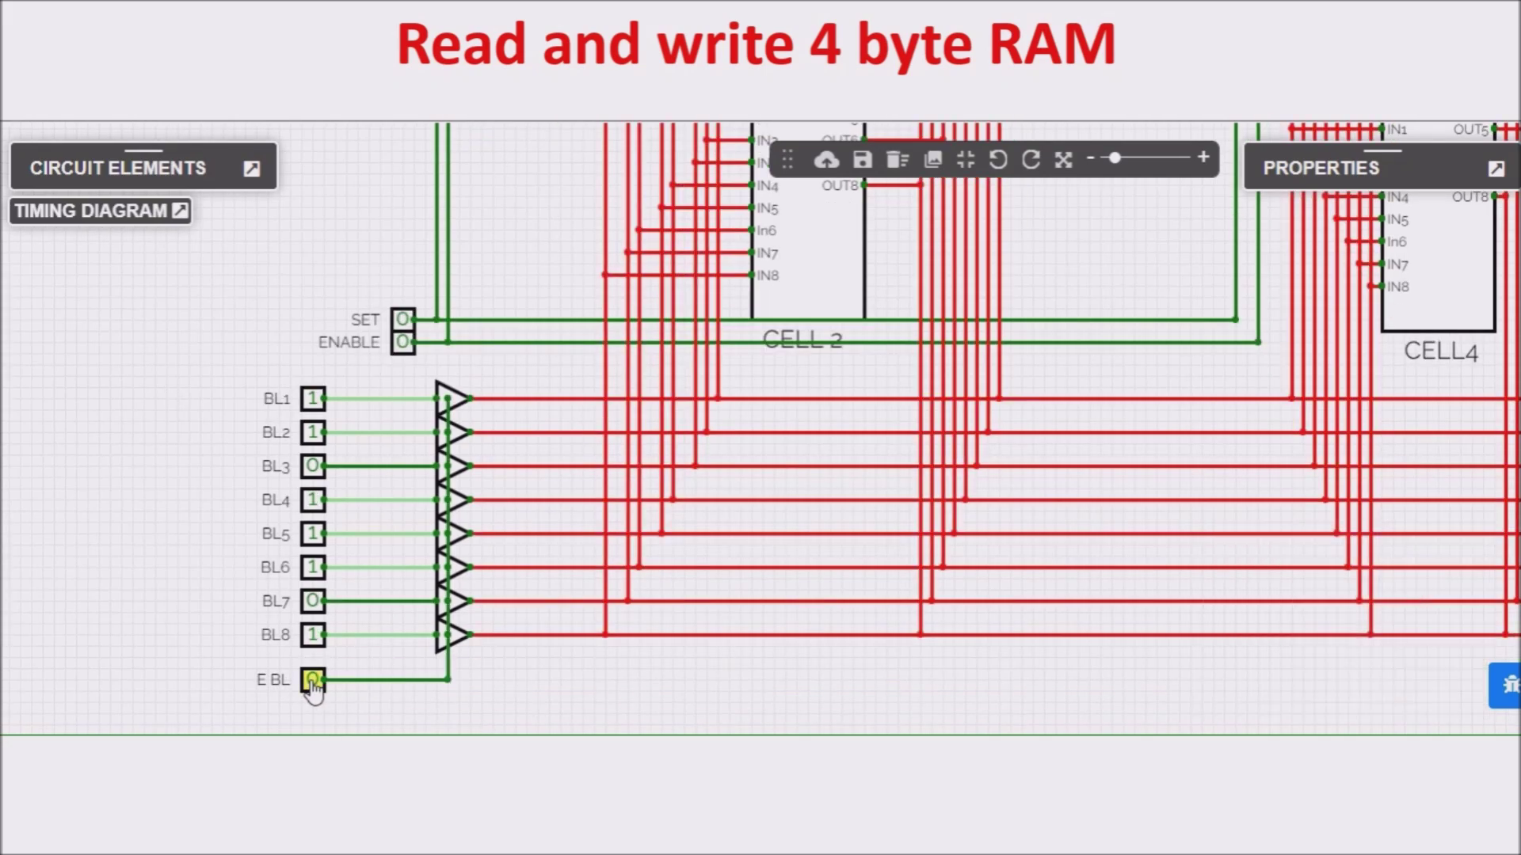
Step: Pan over CELL 1 and CELL4, then back to the SET and ENABLE inputs
drag(1091, 689, 741, 701)
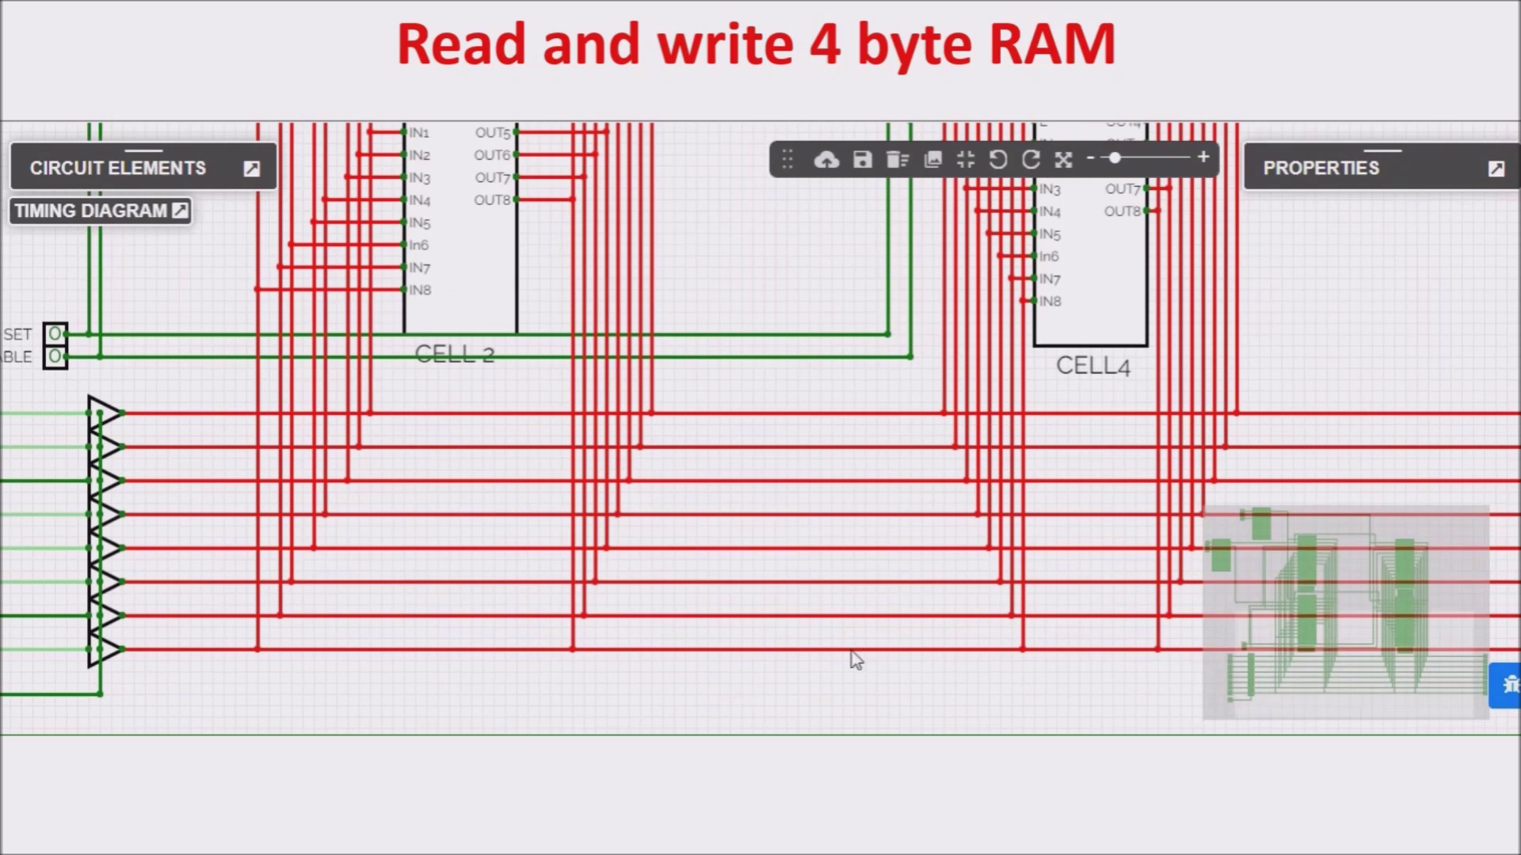
drag(1375, 306, 1203, 483)
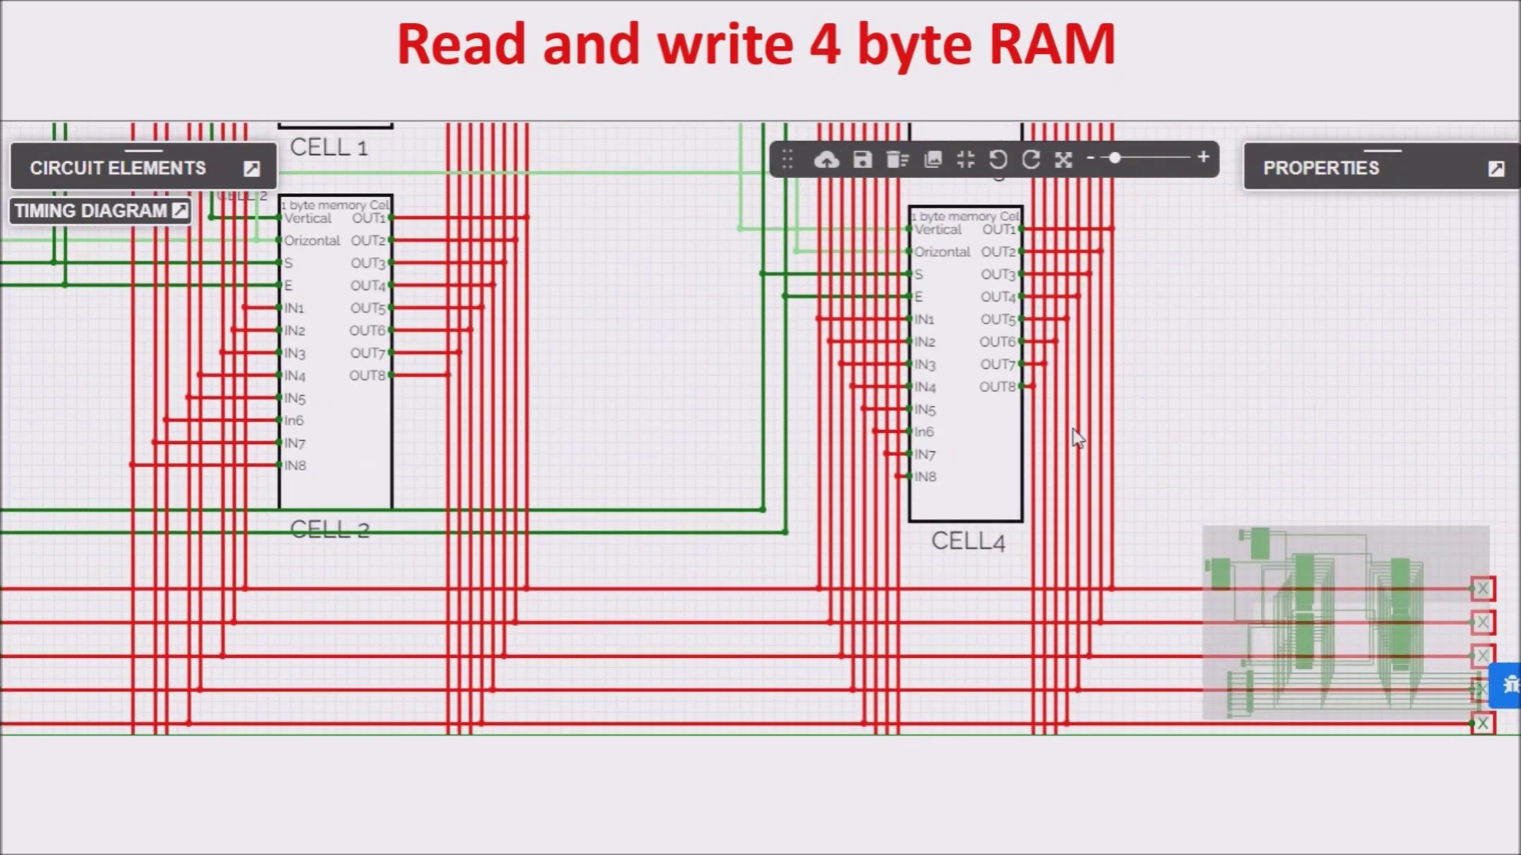
drag(1276, 399, 1301, 330)
drag(1196, 423, 1317, 292)
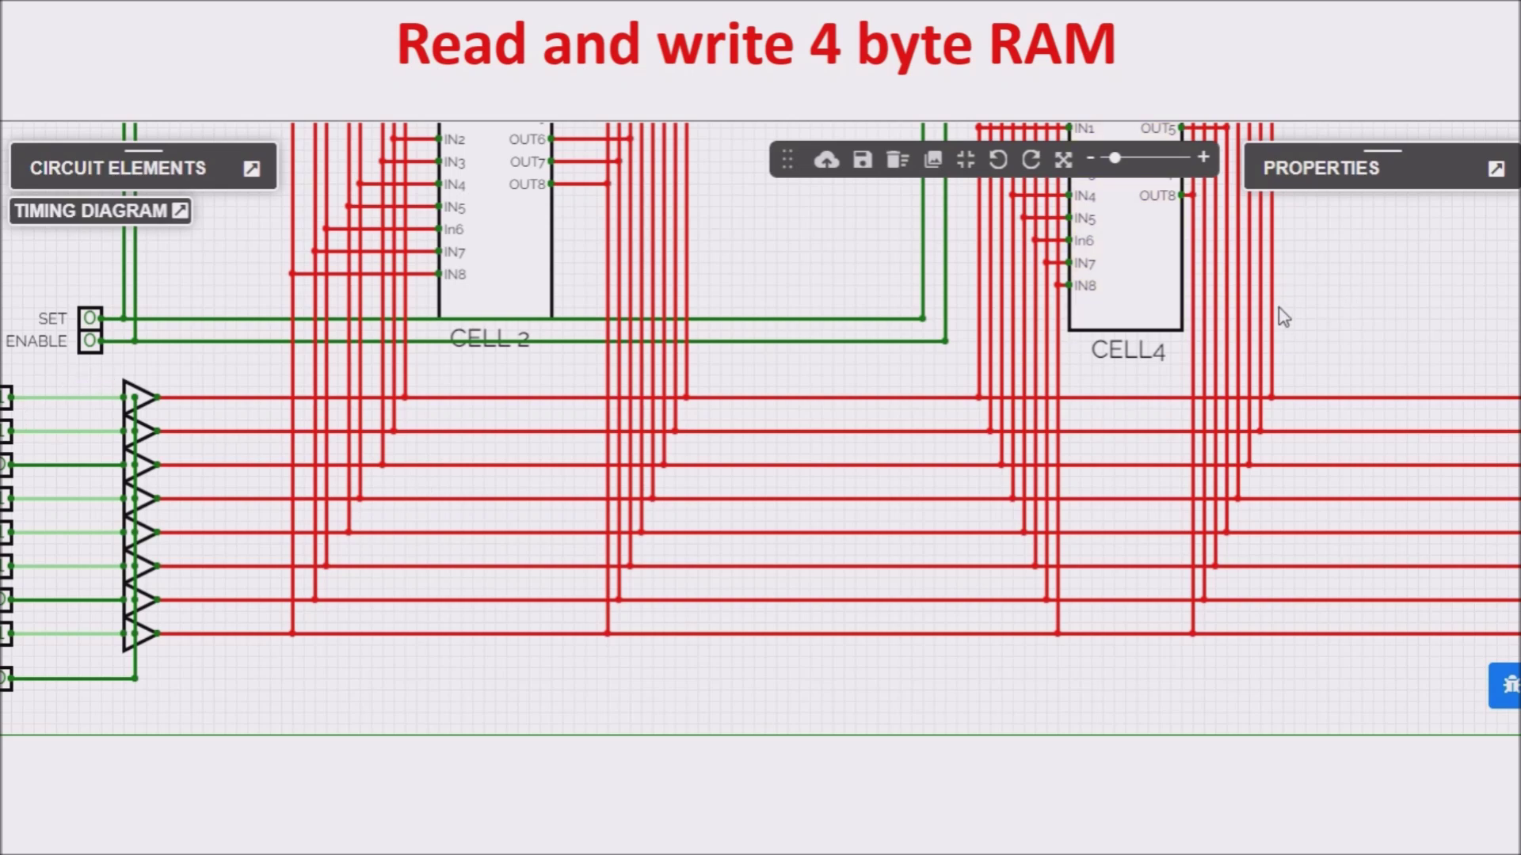
Step: Set ENABLE to 1 and confirm the output probes read 11011101
drag(1391, 298, 1347, 302)
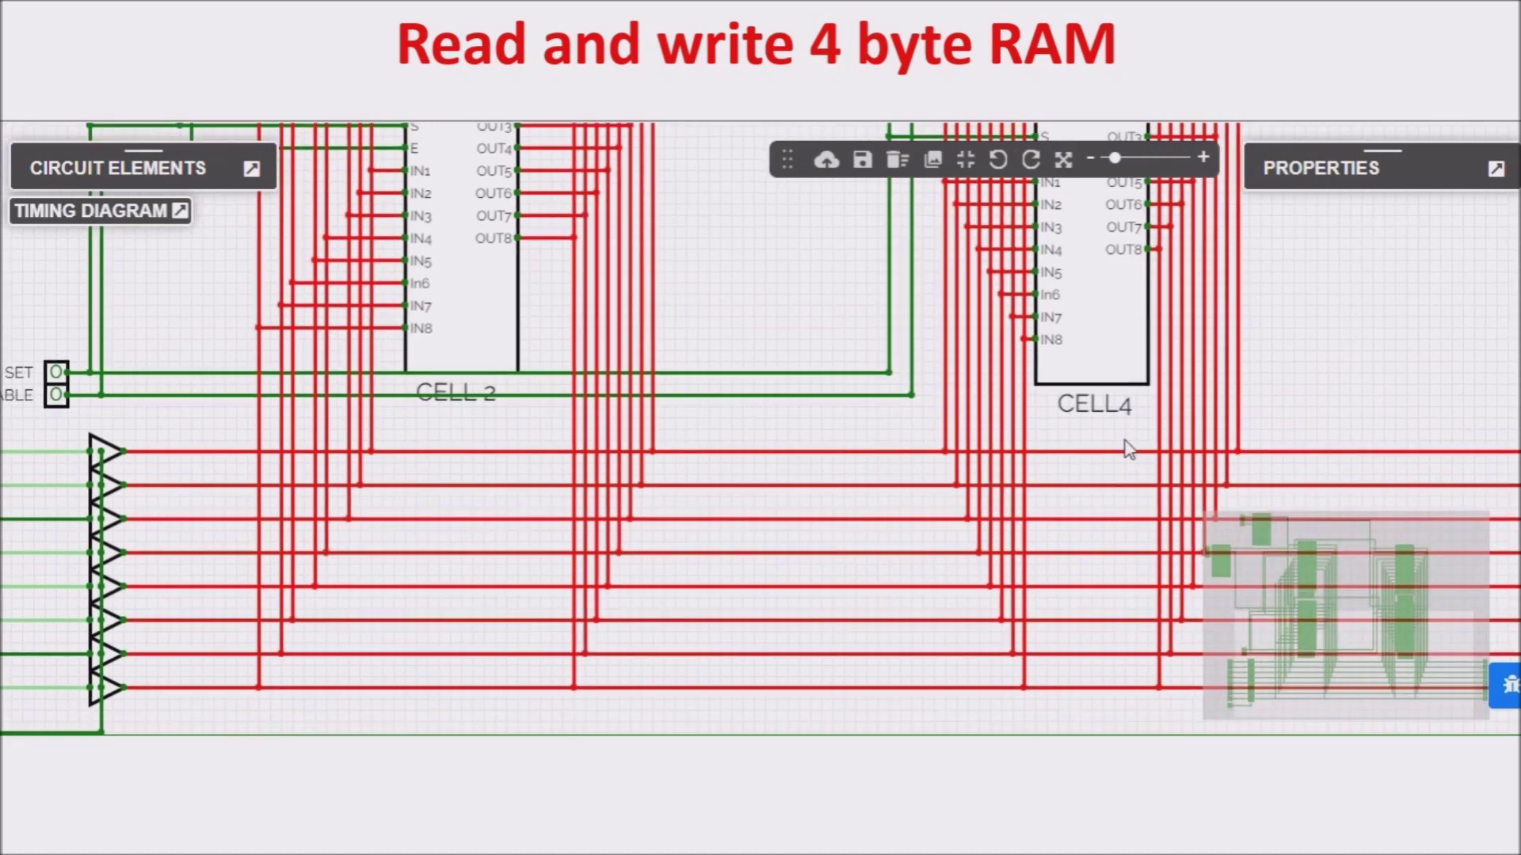
click(56, 395)
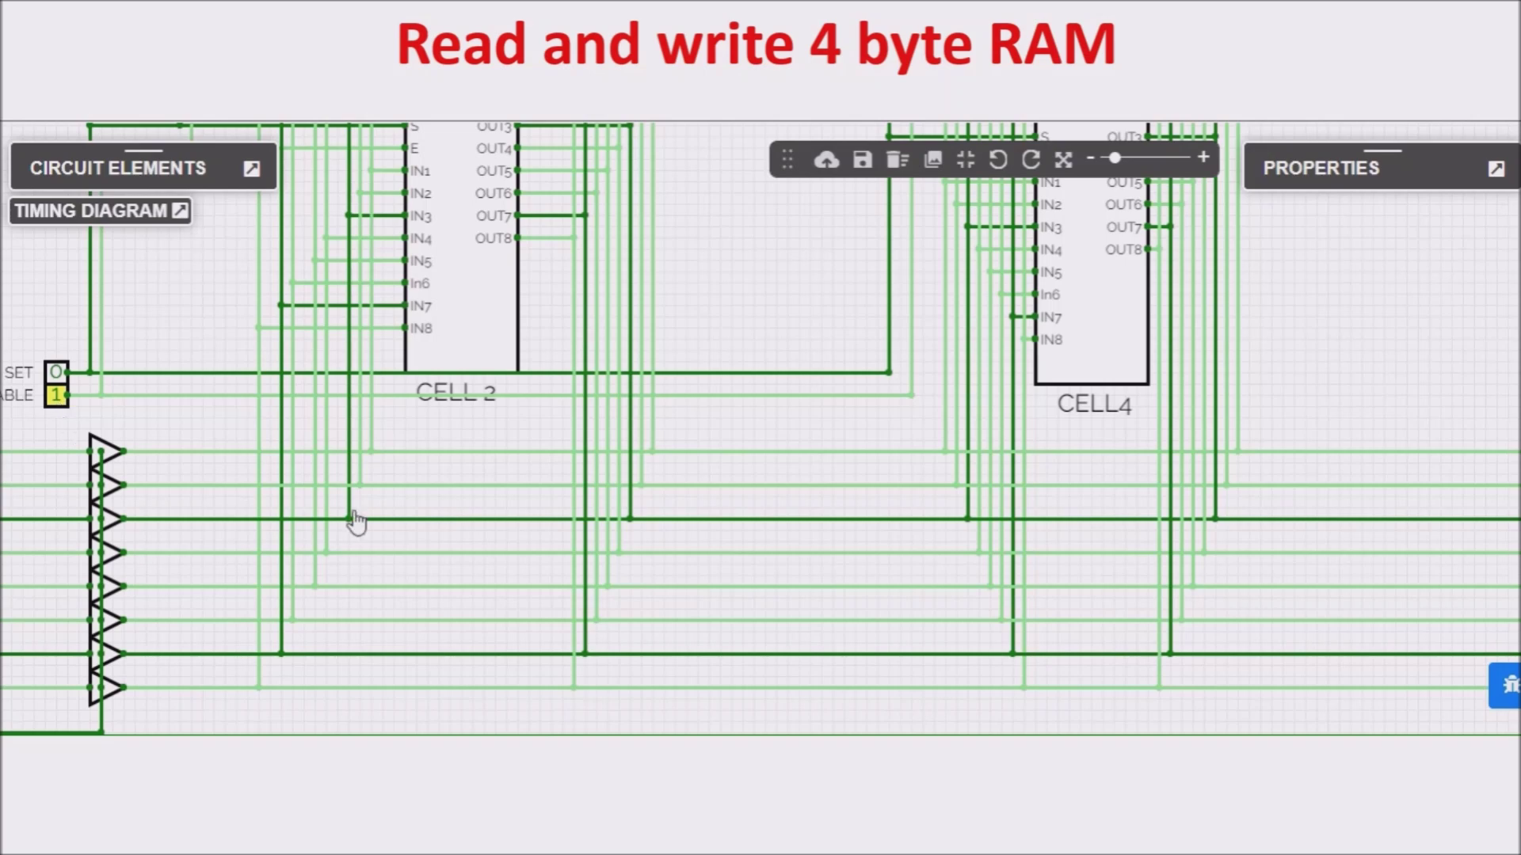
drag(1365, 364, 974, 332)
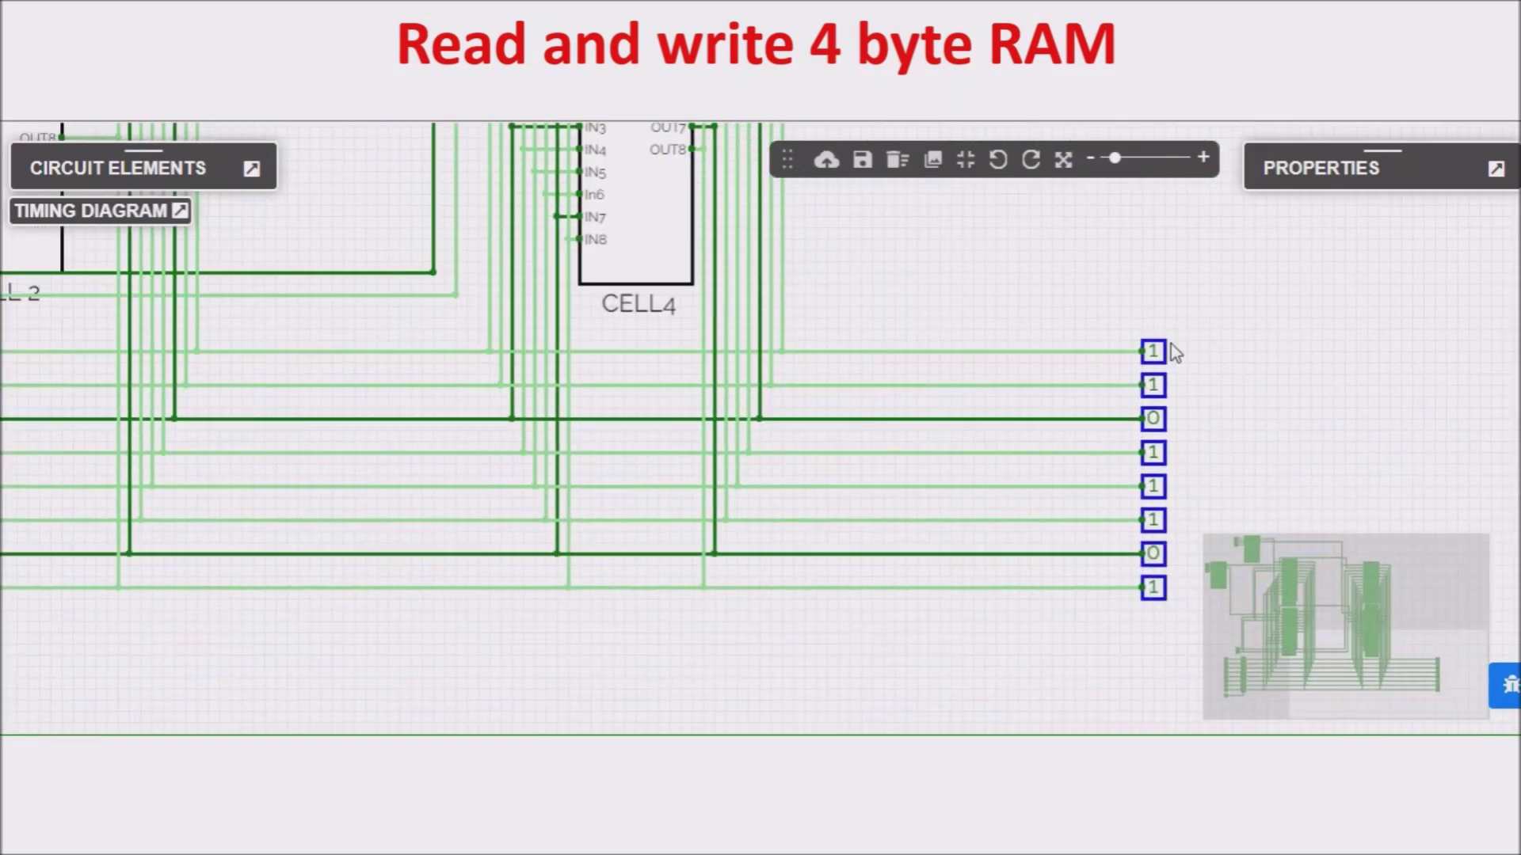
drag(642, 704, 1107, 616)
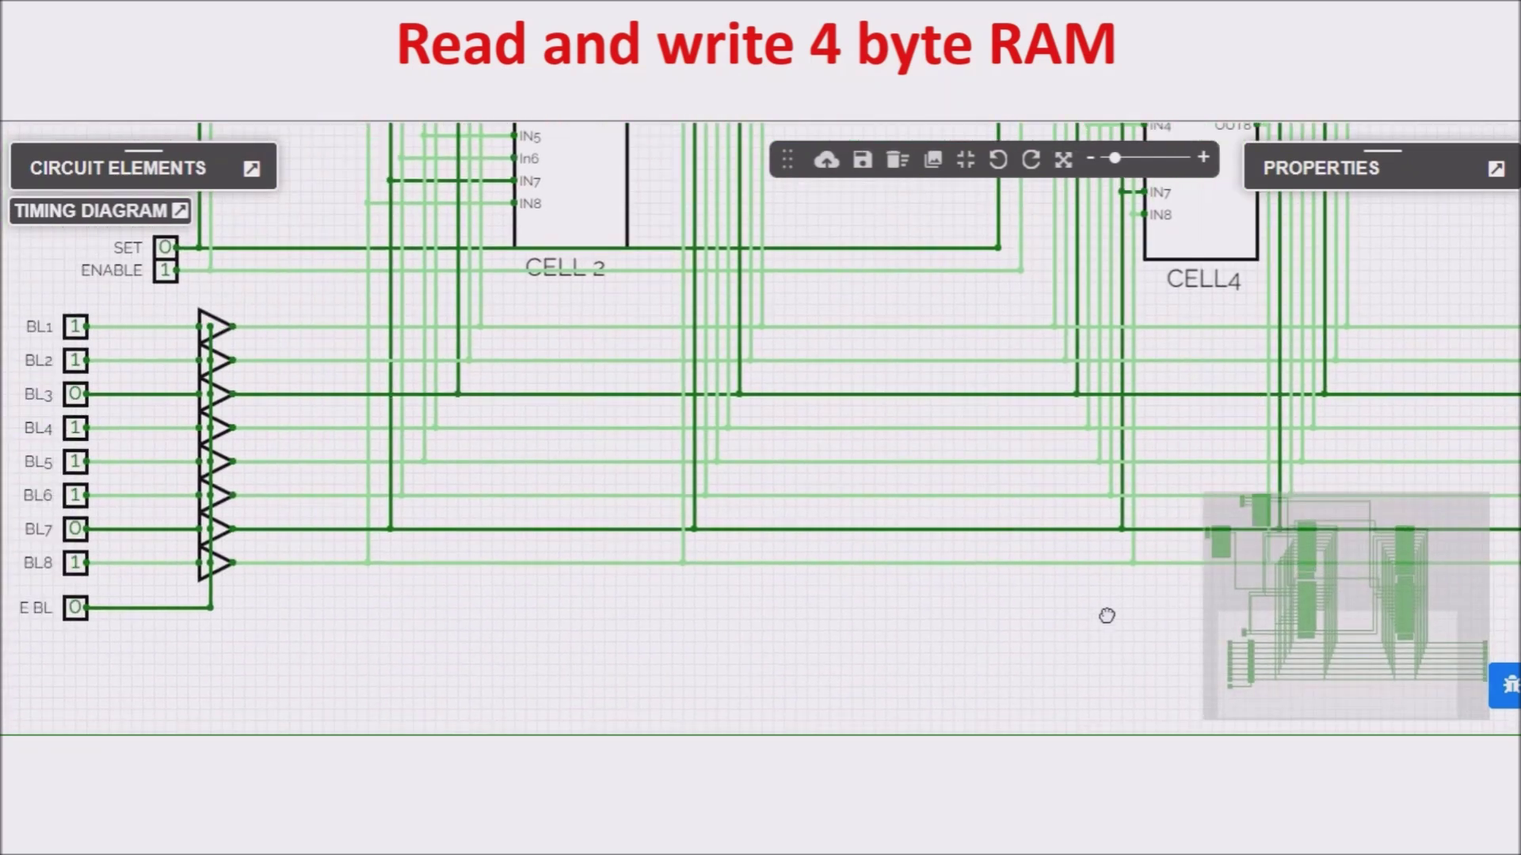